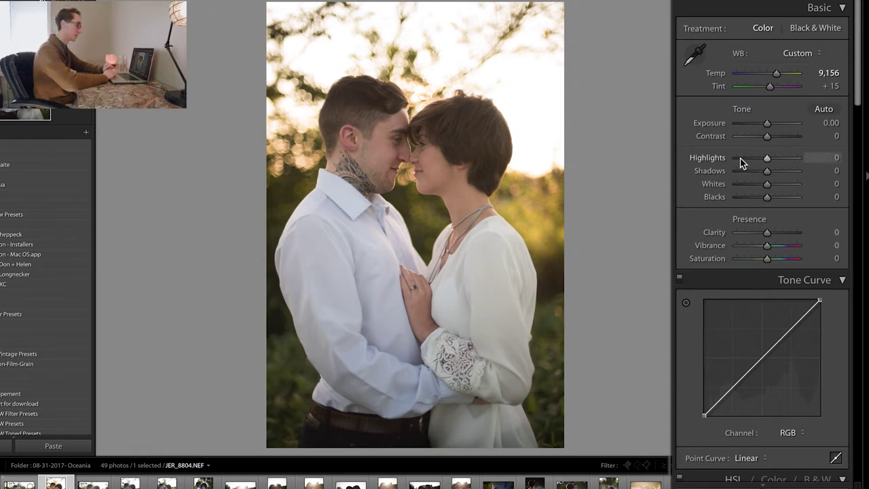
Step: Add a point to the RGB tone curve and pull the midtones down to about 67.5 / 60.0 %
scroll(773, 360, "down", 3)
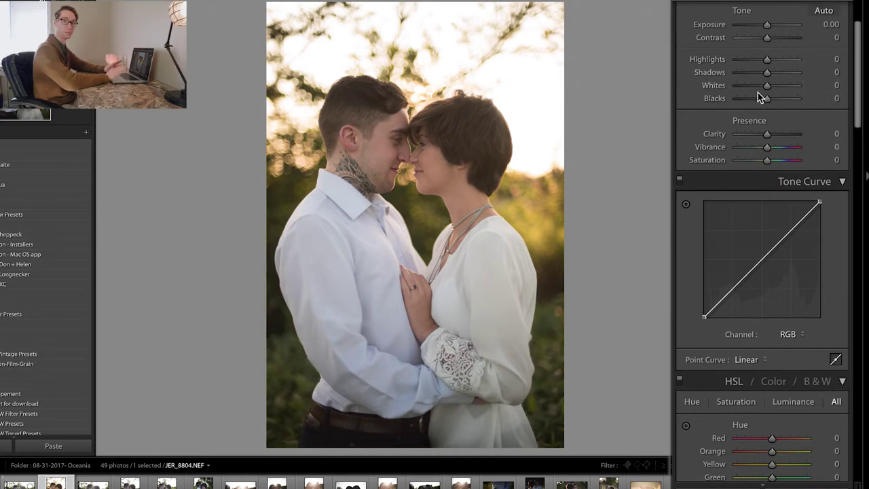
scroll(742, 231, "down", 1)
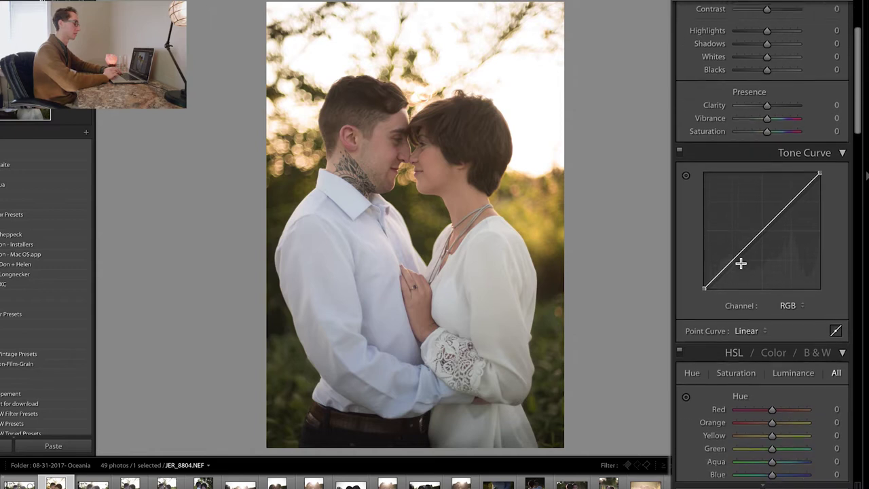
scroll(785, 204, "down", 1)
left_click(772, 201)
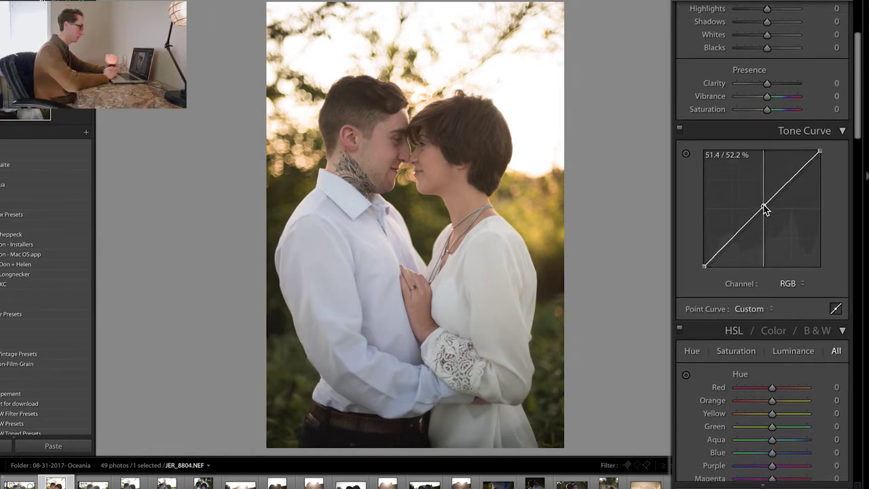
left_click_drag(774, 202, 784, 197)
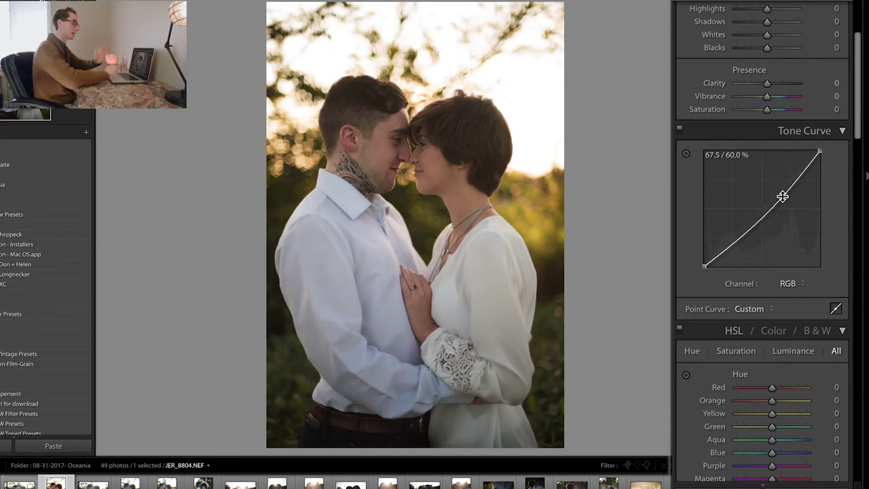
left_click(764, 216)
left_click(748, 231)
left_click(737, 239)
left_click(723, 252)
key("ctrl+z")
key("ctrl+z")
key("ctrl+z")
key("ctrl+z")
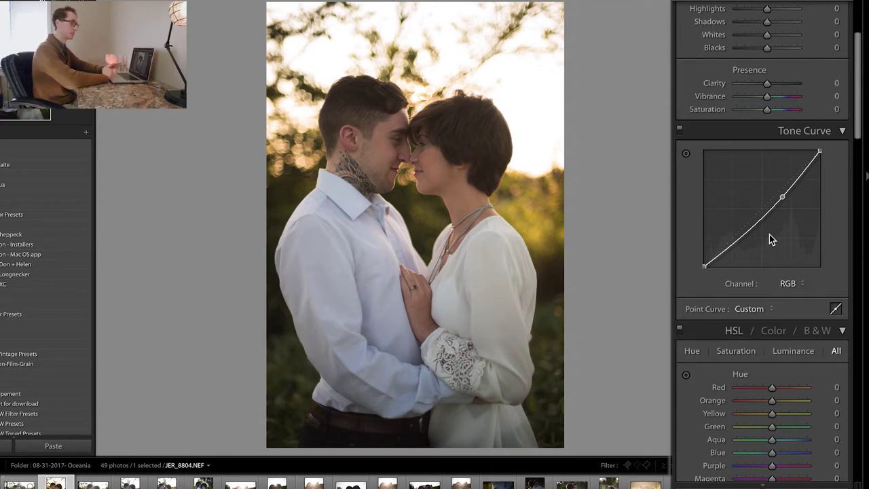
Step: Reshape the RGB tone curve by moving its midtone point and lifting the black endpoint for faded shadows
left_click_drag(783, 197, 780, 204)
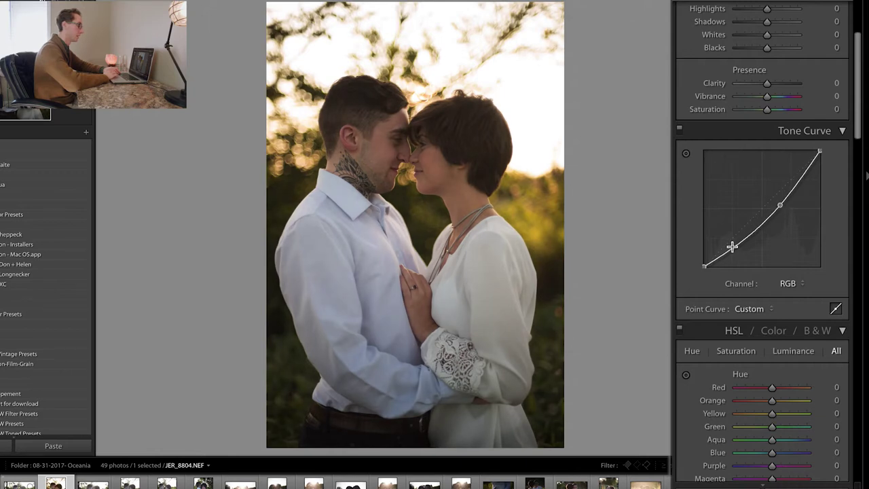
left_click_drag(703, 267, 696, 262)
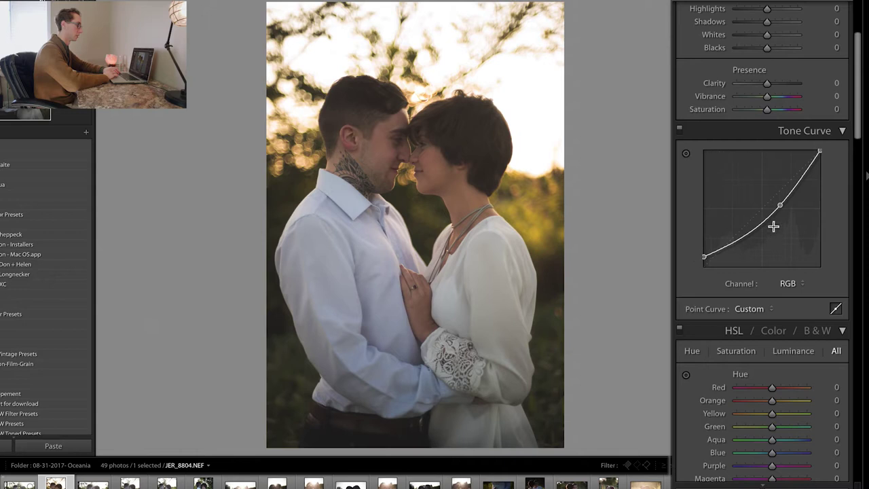
left_click_drag(781, 205, 775, 205)
Step: Raise the photo's Exposure to +0.30
scroll(768, 146, "up", 5)
left_click_drag(767, 102, 769, 102)
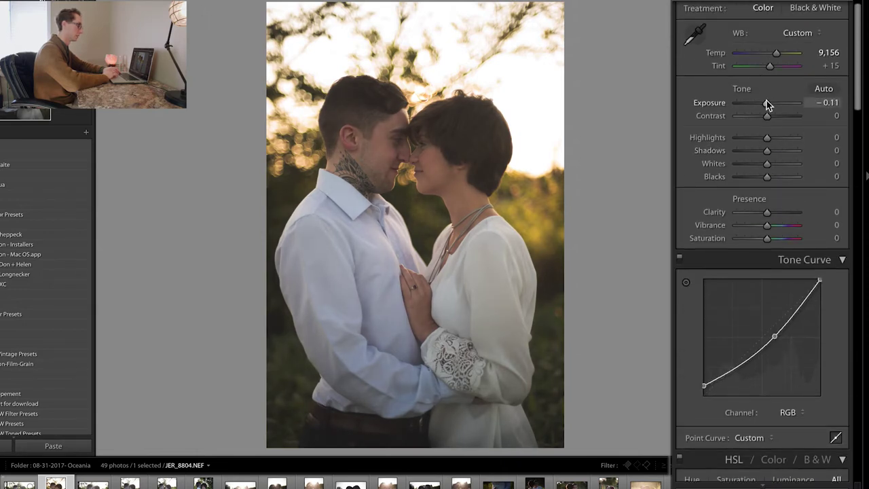
Step: Add a shadow point on the RGB curve at about 31.4 / 23.1 % and lower the black endpoint slightly
scroll(737, 240, "down", 3)
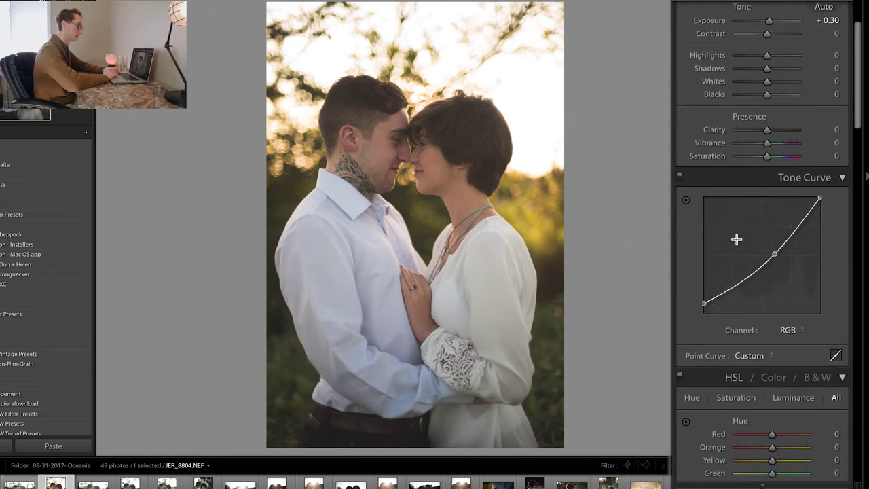
scroll(741, 272, "down", 2)
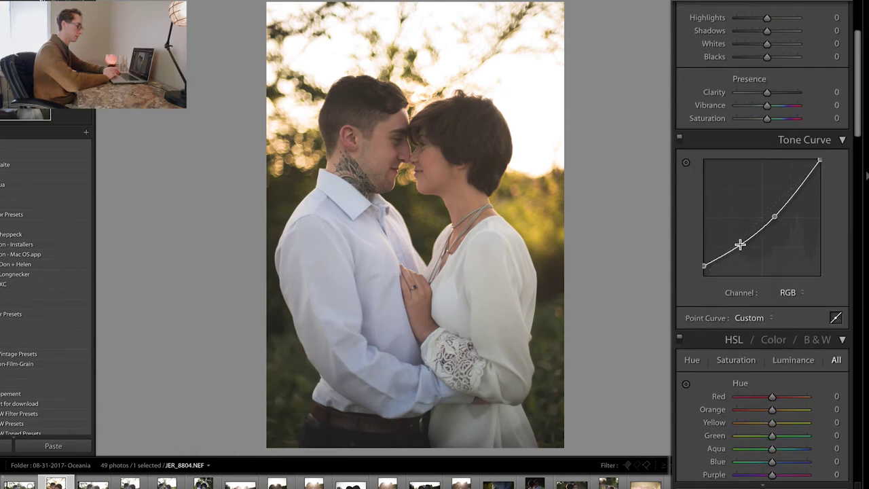
left_click(740, 247)
left_click_drag(742, 254, 743, 254)
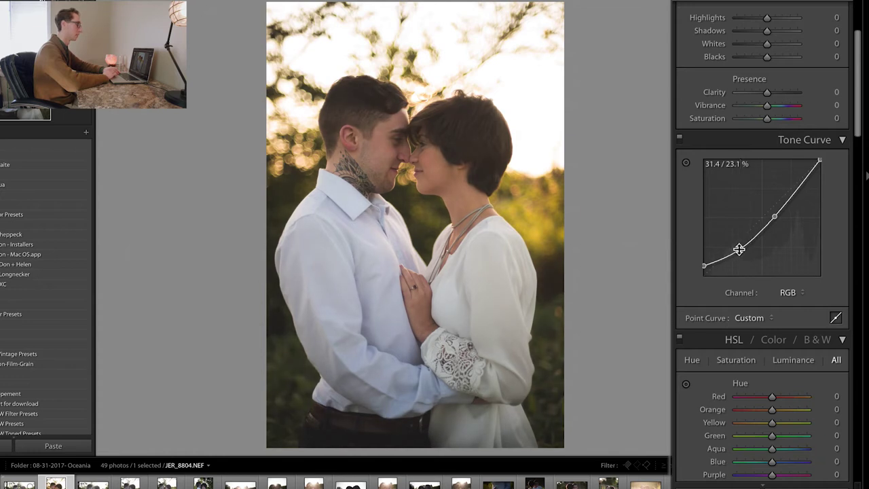
left_click_drag(706, 268, 702, 274)
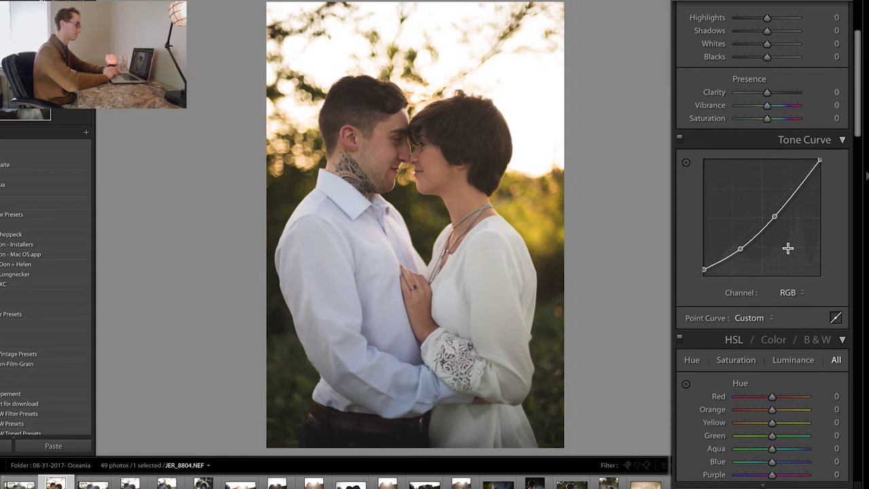
Step: Add a midpoint to the Green channel's tone curve at about 49.8 / 49.4 % and fine-tune it
left_click(794, 292)
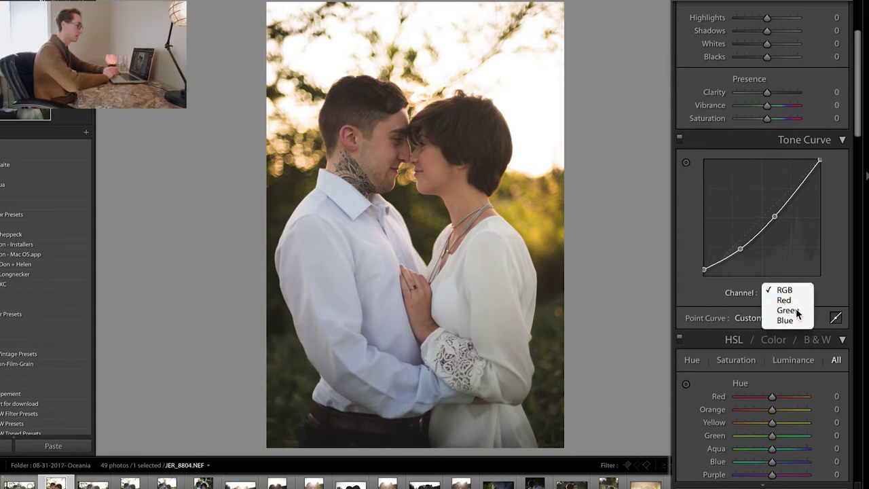
left_click(796, 309)
key("alt")
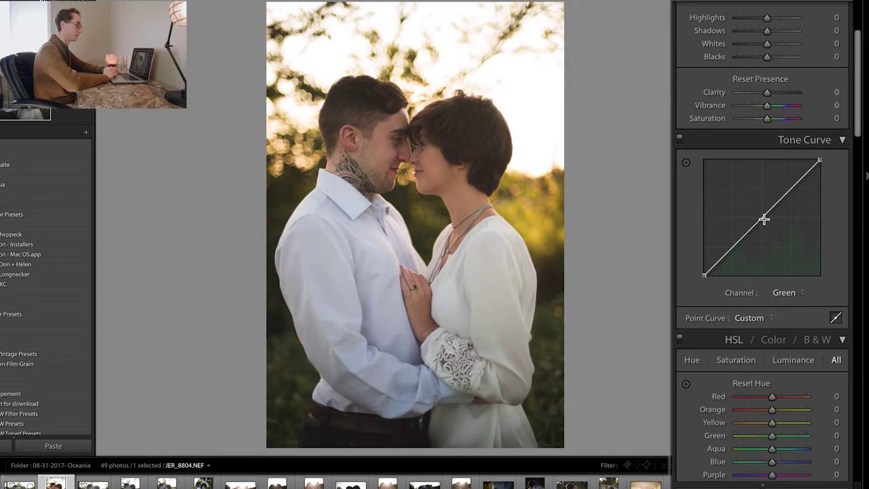
left_click(762, 218)
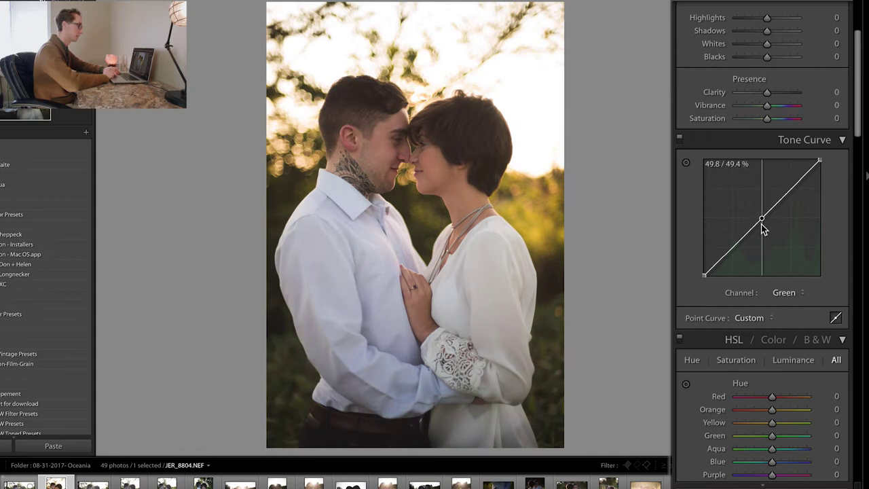
left_click_drag(762, 220, 761, 226)
Step: Pull the midpoint of the Blue channel's tone curve down to about 48.6 / 43.5 %
left_click(783, 292)
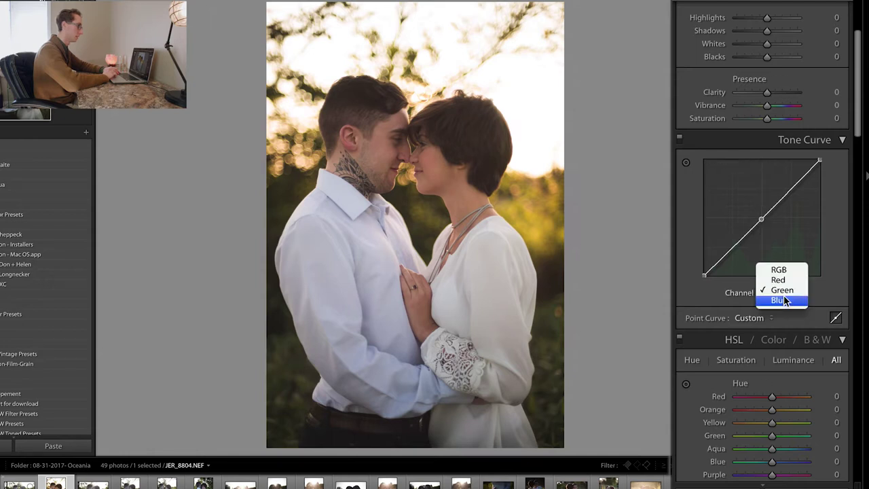
left_click(781, 300)
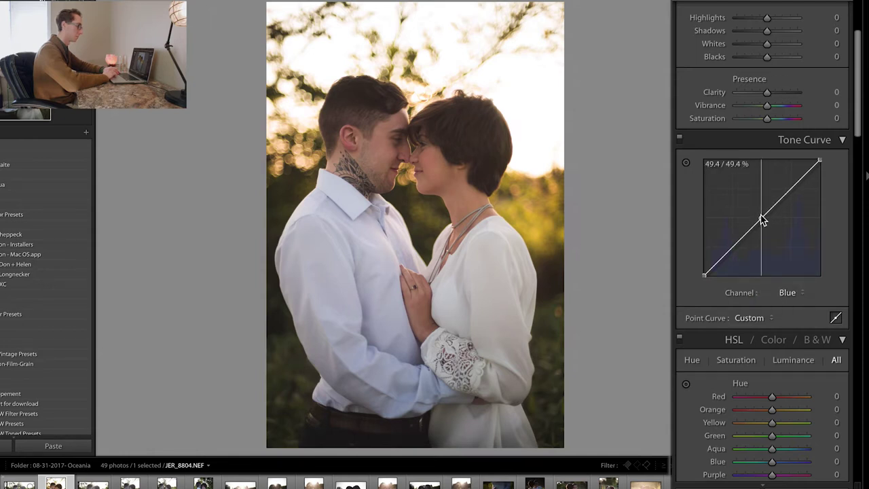
left_click_drag(761, 218, 760, 225)
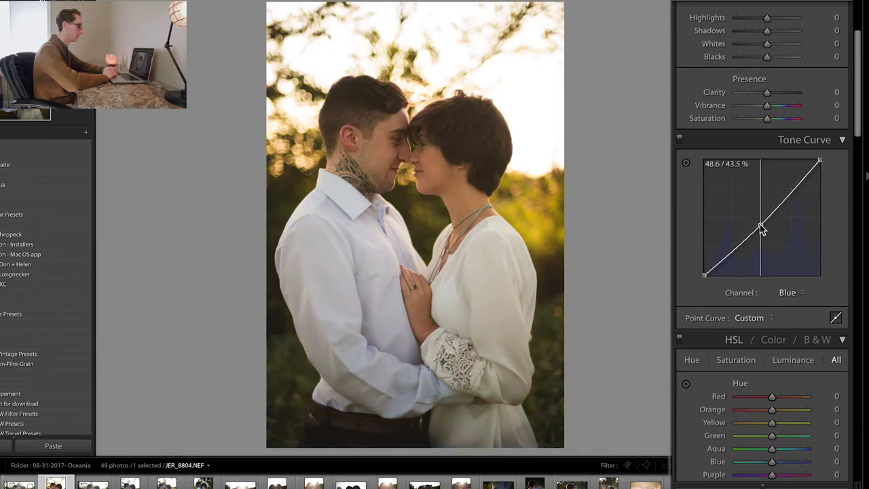
left_click(787, 292)
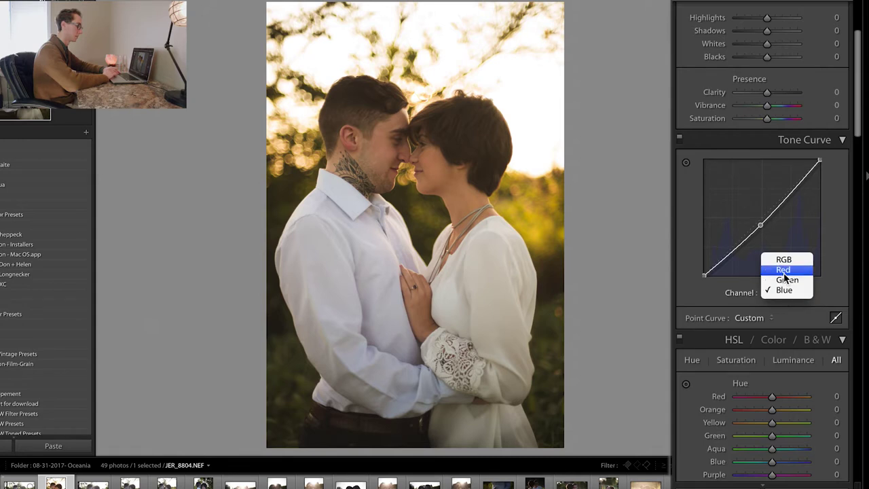
left_click(785, 272)
left_click_drag(762, 218, 763, 222)
key("ctrl+z")
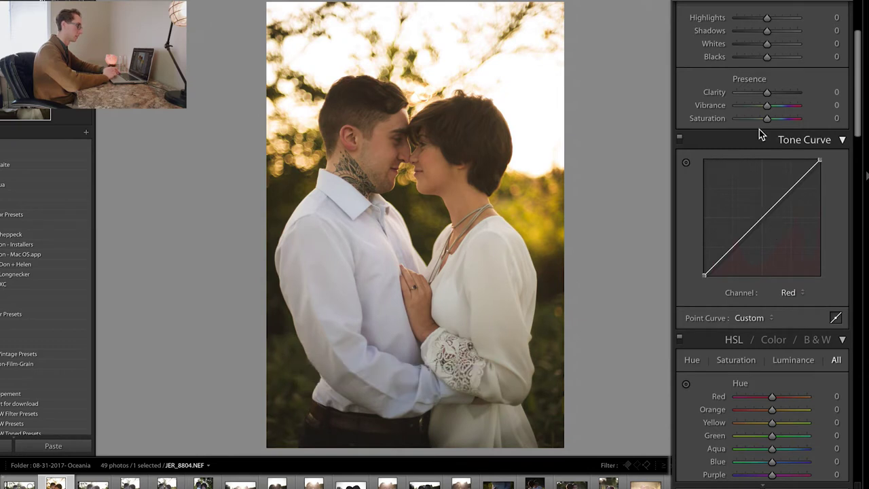
Step: Set Temp to 9,269, Highlights to +13, Shadows to +21, Whites to +23 and Blacks to −40
scroll(758, 134, "up", 5)
left_click_drag(778, 76, 780, 76)
left_click_drag(768, 158, 759, 198)
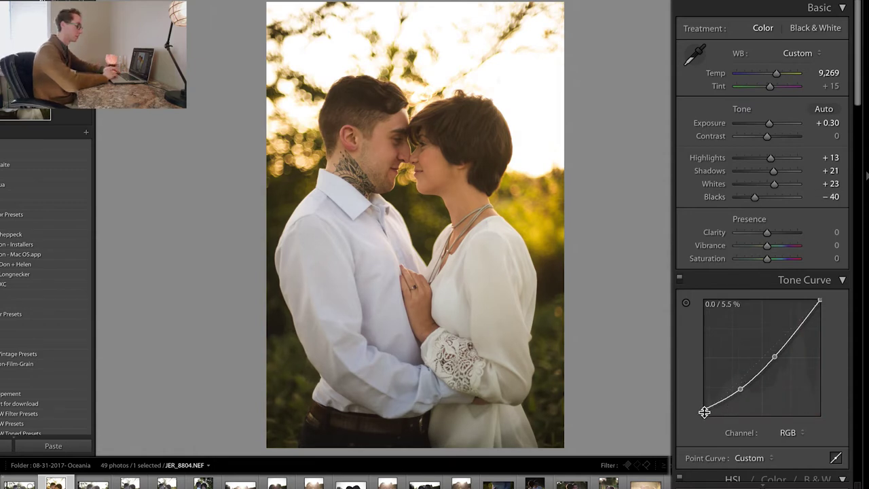
Step: Deepen Blacks to −50 and lower the black endpoint of the RGB tone curve slightly
mouse_move(754, 197)
left_mouse_down()
mouse_move(746, 201)
mouse_move(754, 201)
left_mouse_up()
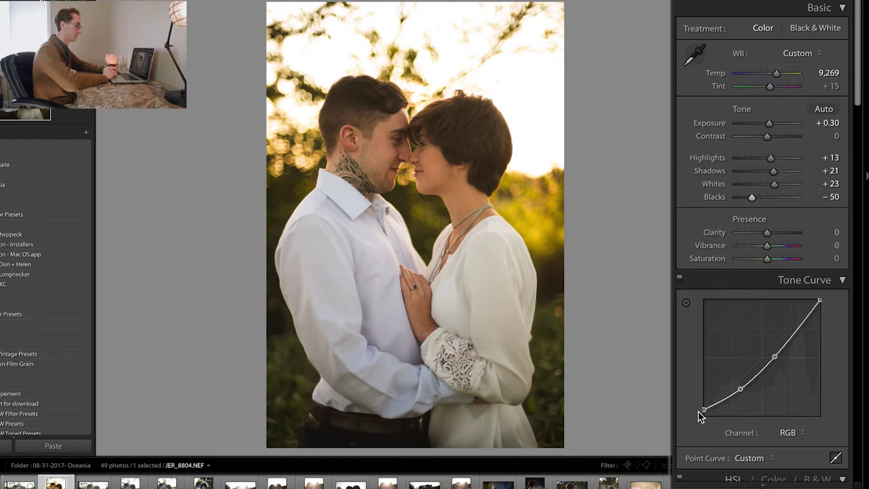
left_click_drag(703, 408, 702, 415)
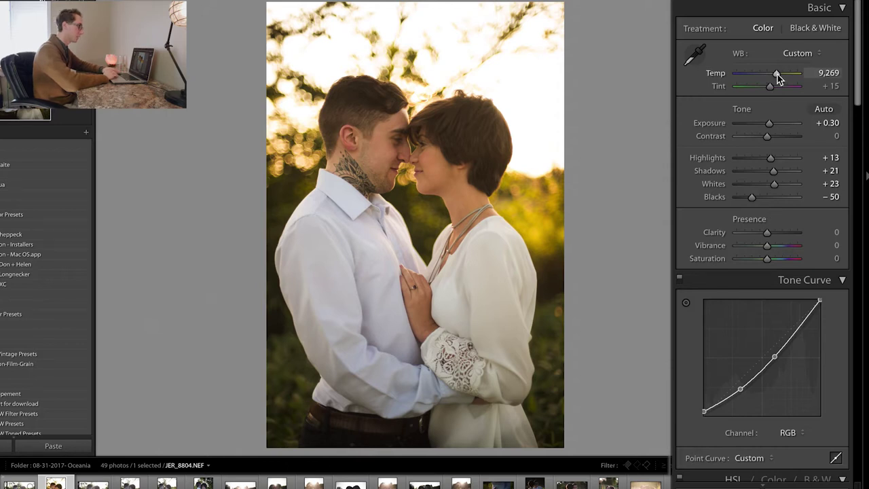
Step: Cool the white balance Temp to 8,553, raise Exposure to +0.50, and check the shirts at close range
left_click_drag(777, 75, 776, 75)
left_click_drag(771, 123, 775, 123)
left_click(398, 258)
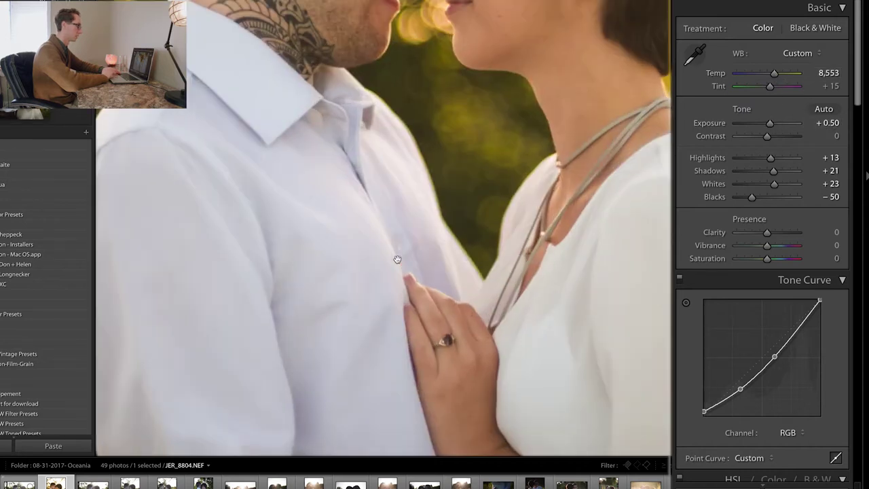
left_click(341, 110)
Step: Whiten the shirt by setting Blue saturation to −50 and Blue luminance to +76 in HSL
scroll(757, 365, "down", 8)
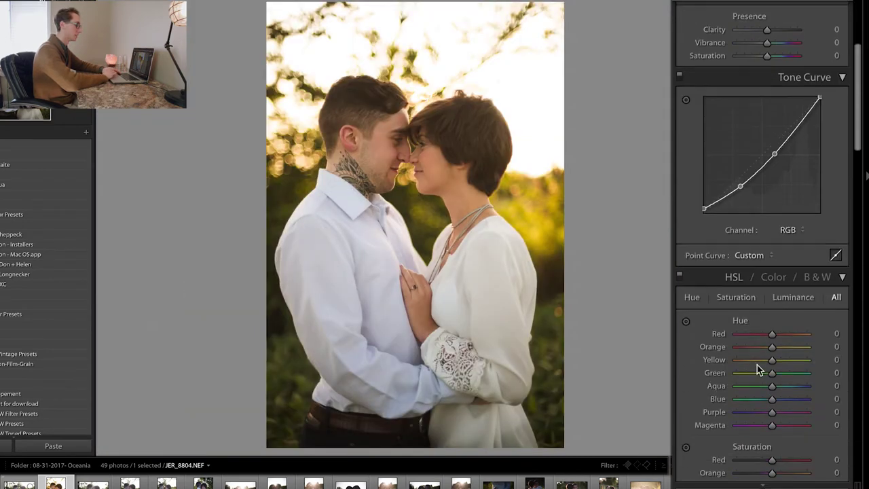
scroll(759, 150, "down", 2)
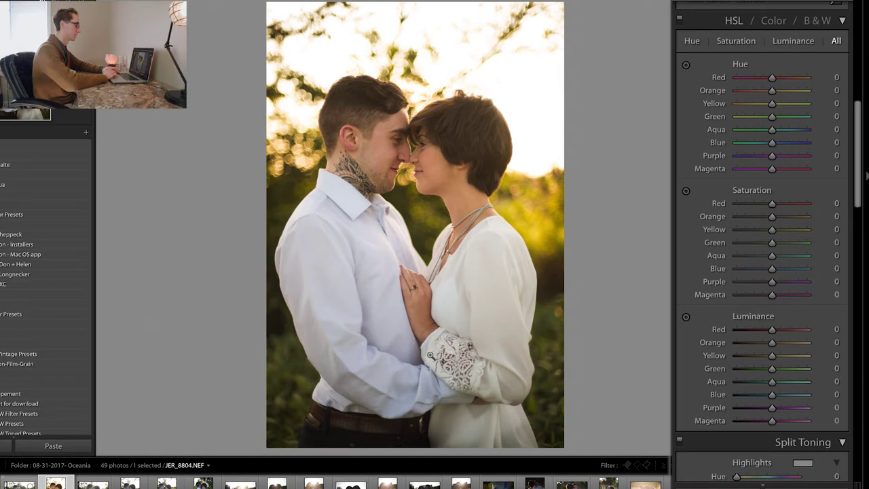
left_click(761, 269)
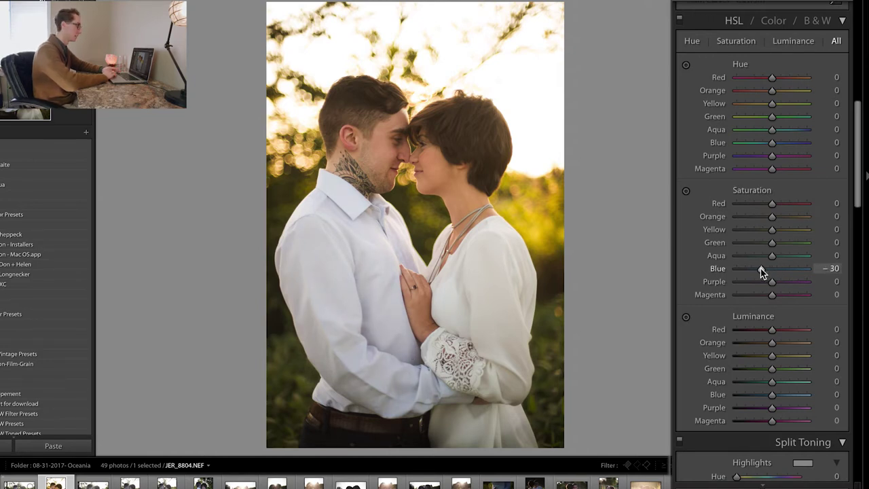
left_click_drag(737, 269, 758, 266)
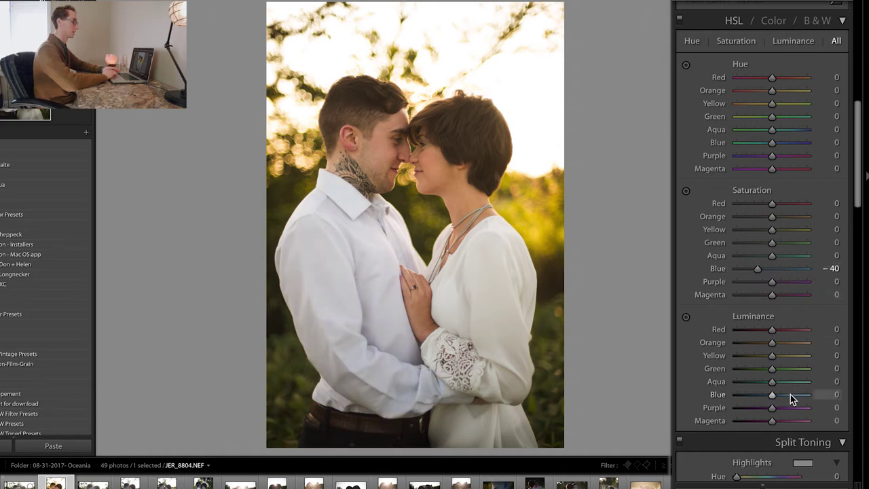
left_click_drag(791, 395, 799, 394)
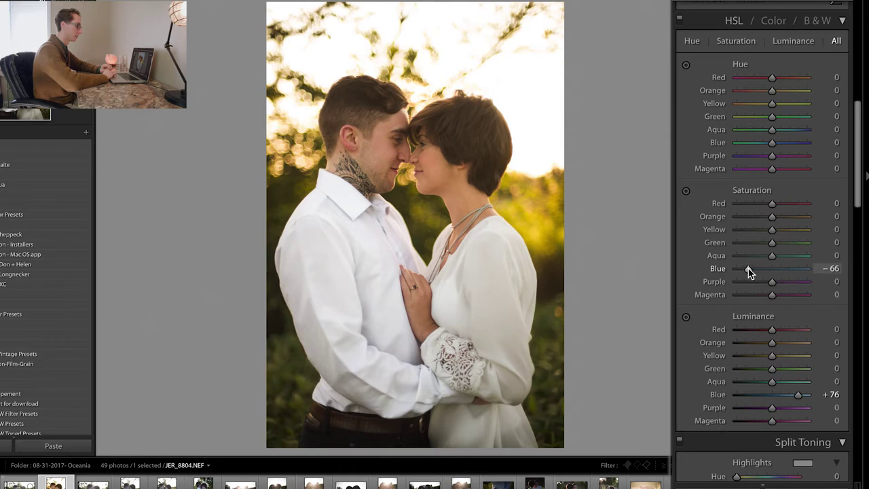
left_click_drag(749, 268, 756, 270)
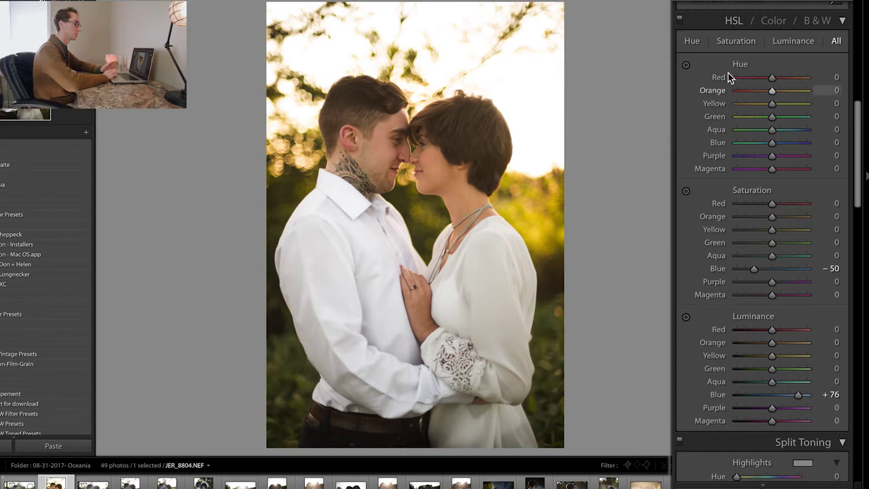
Step: Use targeted saturation adjustment on the photo to set Yellow to −15, Orange to +15 and Red to +1
left_click(686, 193)
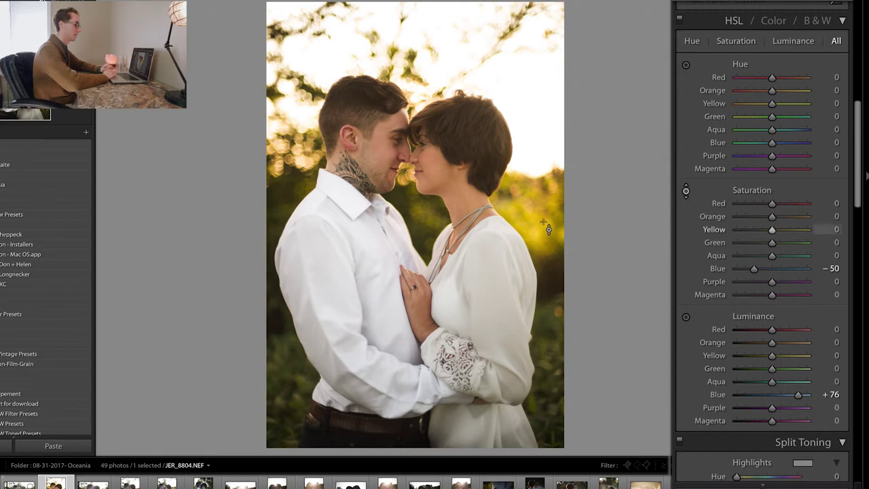
mouse_move(475, 163)
left_mouse_down()
mouse_move(476, 190)
mouse_move(476, 158)
mouse_move(476, 182)
mouse_move(475, 170)
left_mouse_up()
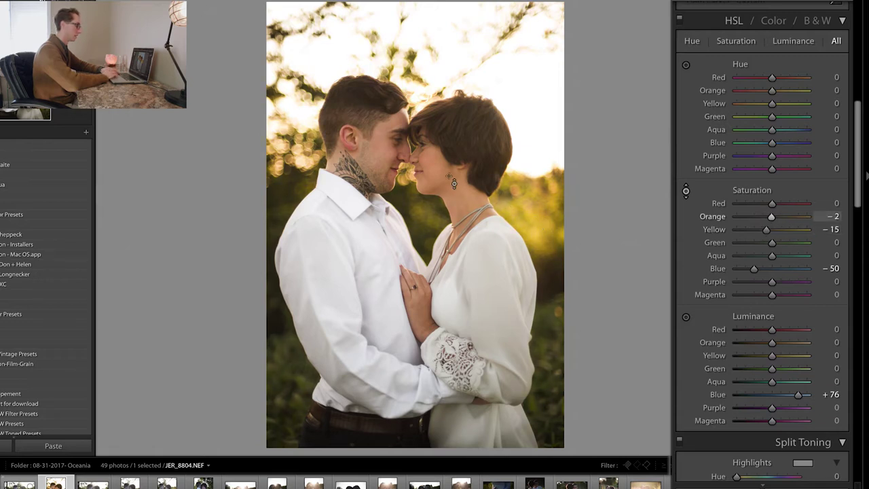
mouse_move(433, 166)
left_mouse_down()
mouse_move(433, 182)
mouse_move(434, 150)
mouse_move(434, 163)
left_mouse_up()
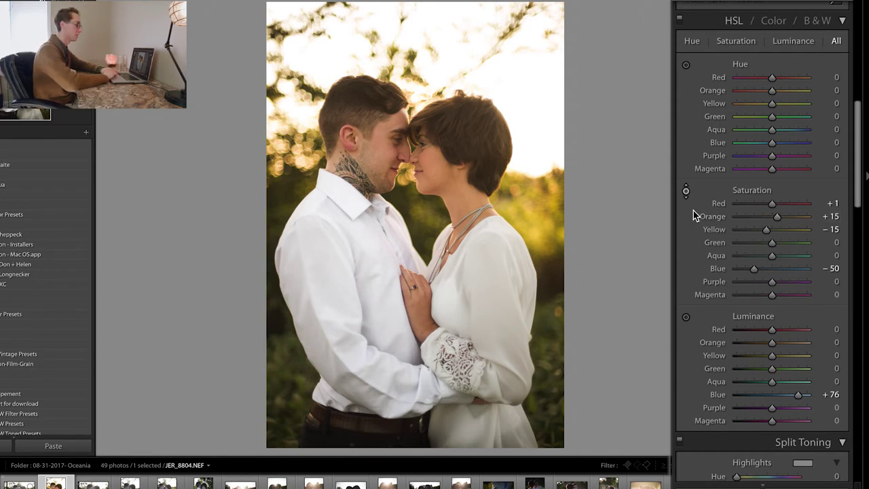
Step: Brighten the skin with targeted luminance adjustment on the woman's face, setting Orange to +76 and Red to +4
left_click(687, 317)
left_click_drag(425, 165, 426, 101)
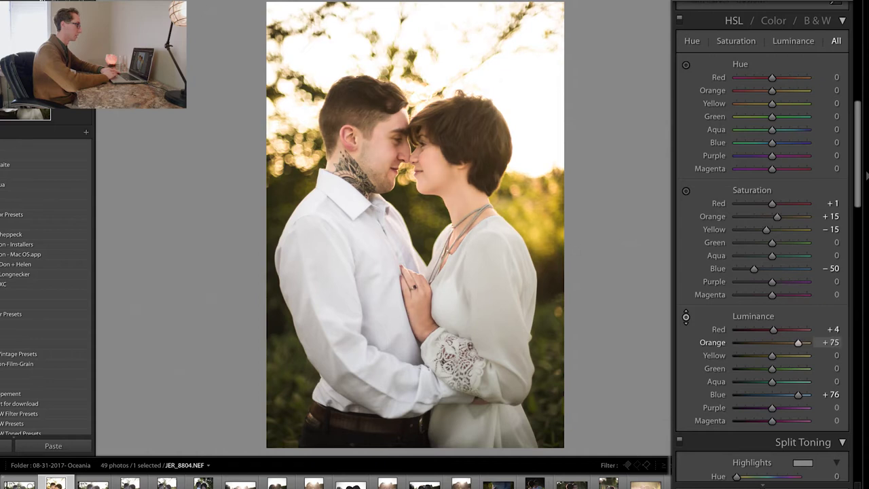
left_click_drag(428, 170, 428, 168)
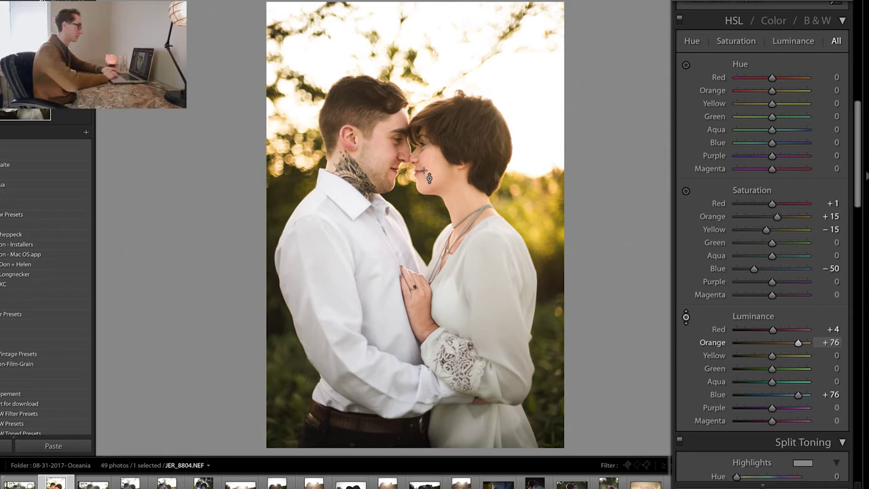
Step: Use targeted saturation adjustment on the woman's face and the background foliage to set Orange to +63, Red to +4 and Yellow to −32
left_click_drag(429, 178, 428, 176)
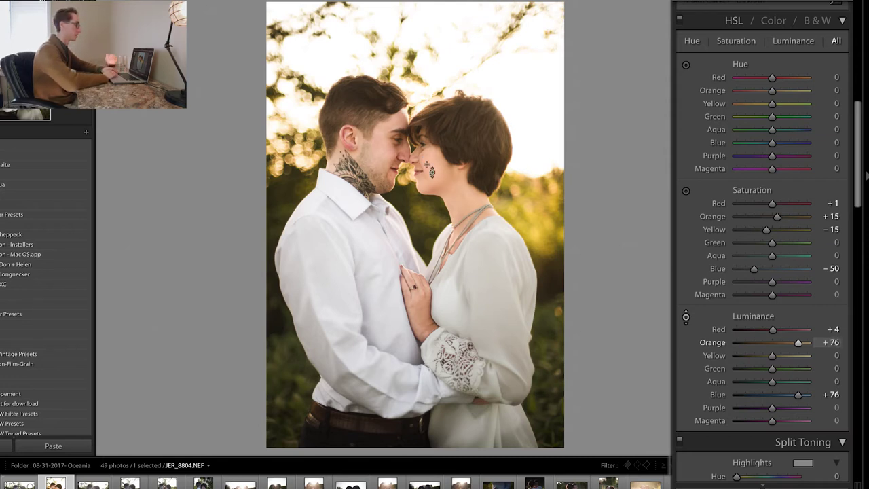
left_click(686, 191)
left_click_drag(422, 175, 423, 156)
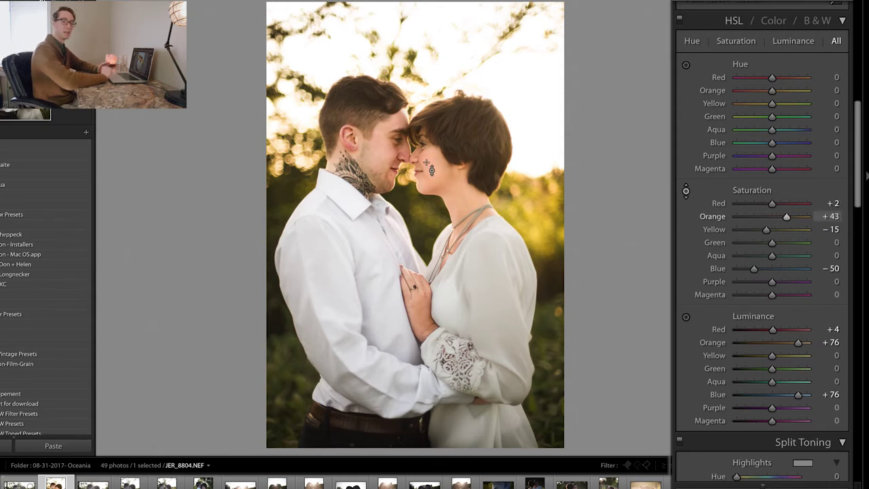
mouse_move(423, 156)
left_mouse_down()
mouse_move(422, 140)
mouse_move(422, 217)
mouse_move(422, 144)
mouse_move(422, 158)
left_mouse_up()
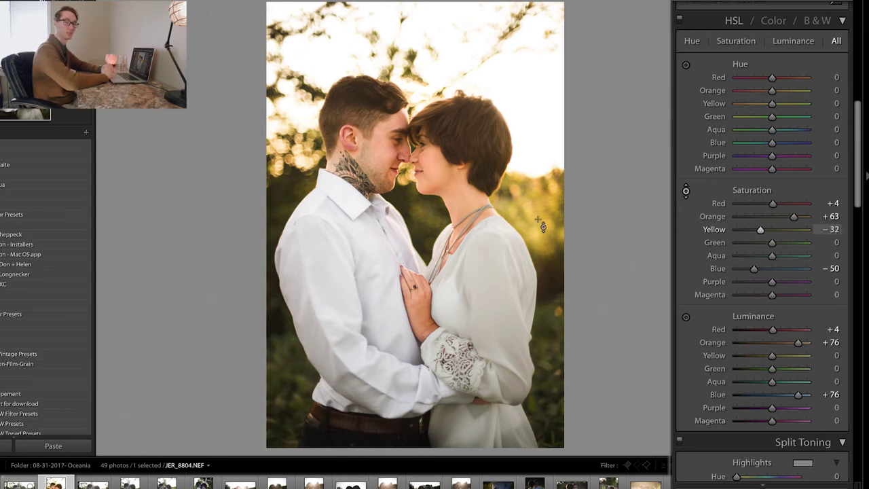
Step: Warm the background foliage with targeted hue adjustment, setting Yellow hue to −29 and Orange hue to −8
left_click(686, 65)
left_click_drag(533, 204, 534, 216)
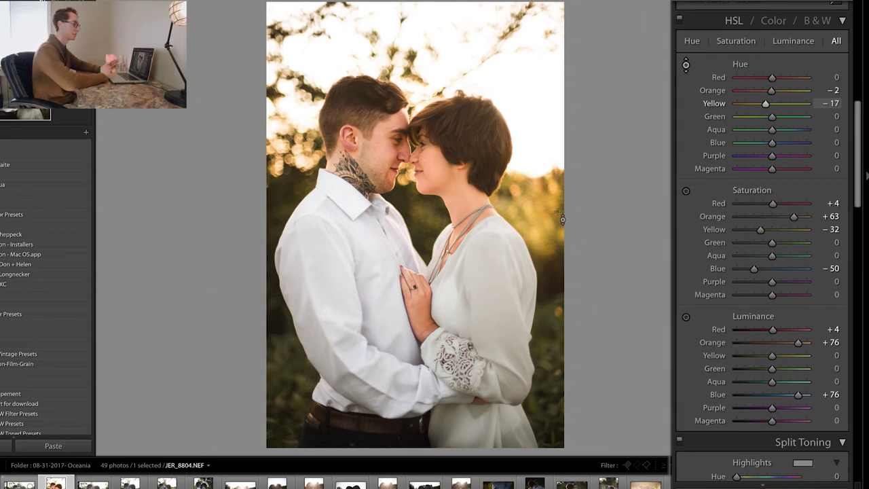
left_click_drag(540, 227, 540, 261)
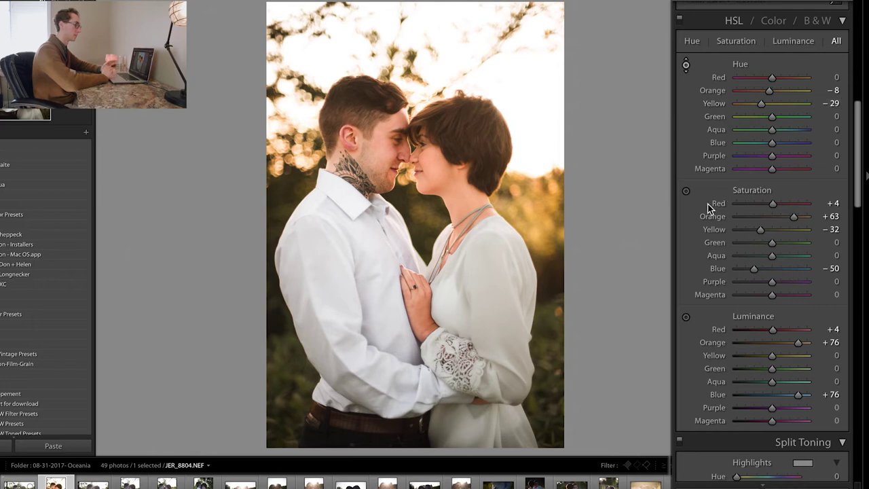
Step: Compare the photo with and without the HSL adjustments, leaving them enabled
scroll(686, 247, "down", 1)
scroll(689, 241, "up", 2)
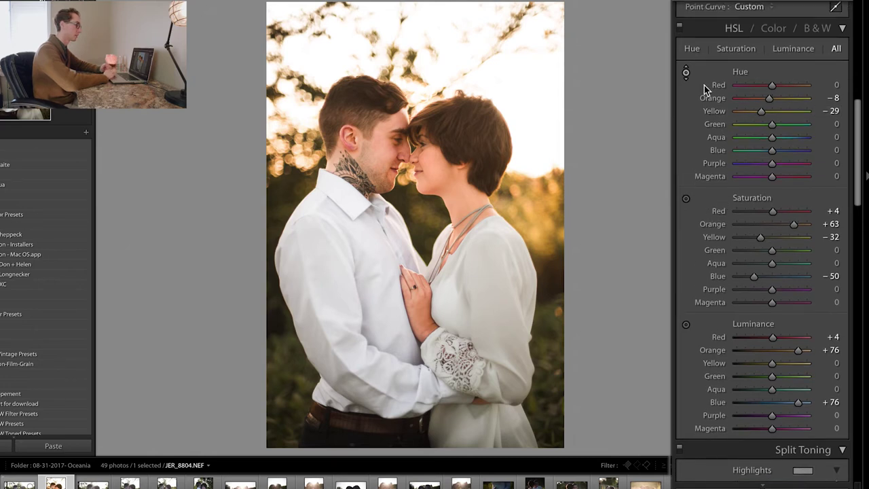
left_click(679, 28)
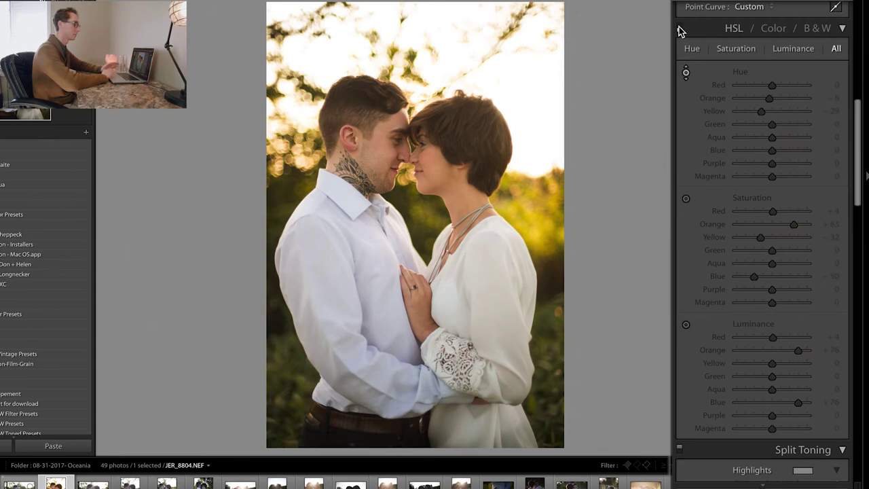
left_click(679, 27)
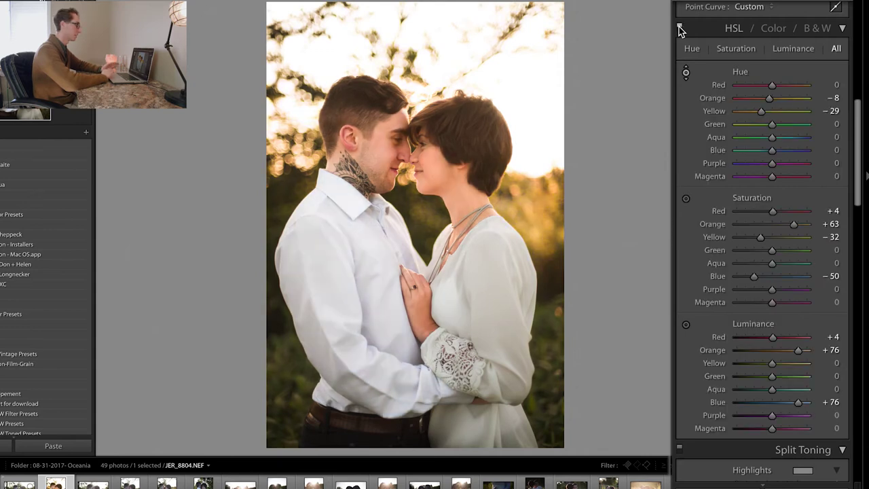
left_click(679, 27)
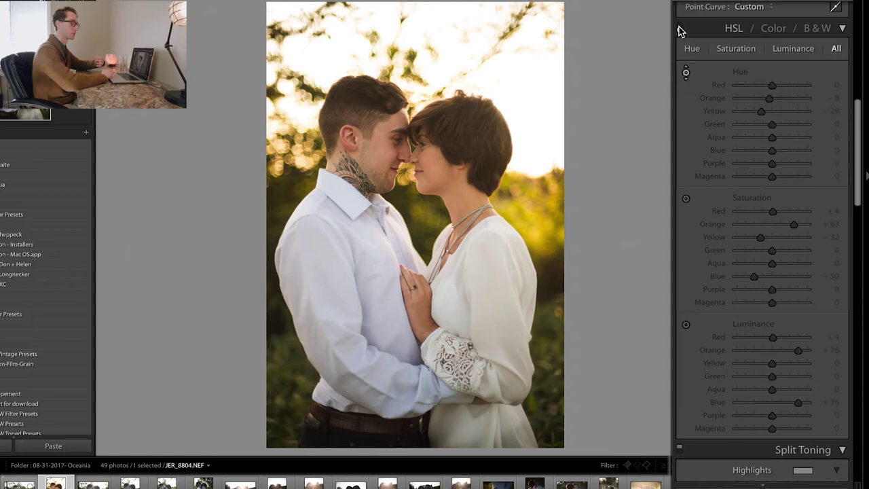
left_click(680, 28)
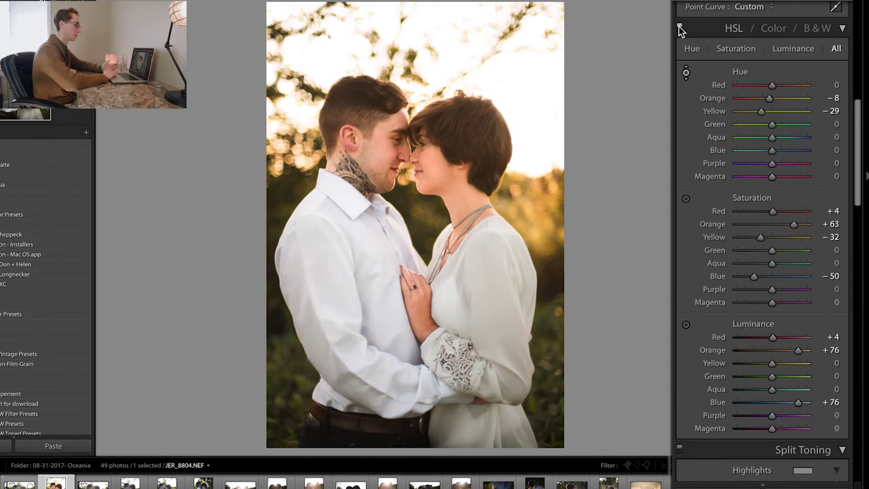
Step: Compare the photo with and without the Tone Curve adjustment, leaving it enabled
scroll(730, 46, "up", 5)
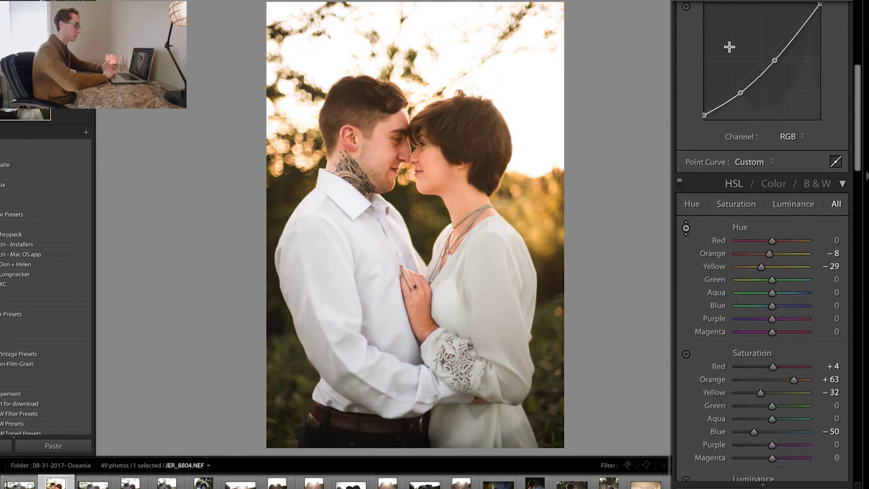
scroll(729, 46, "up", 3)
left_click(681, 134)
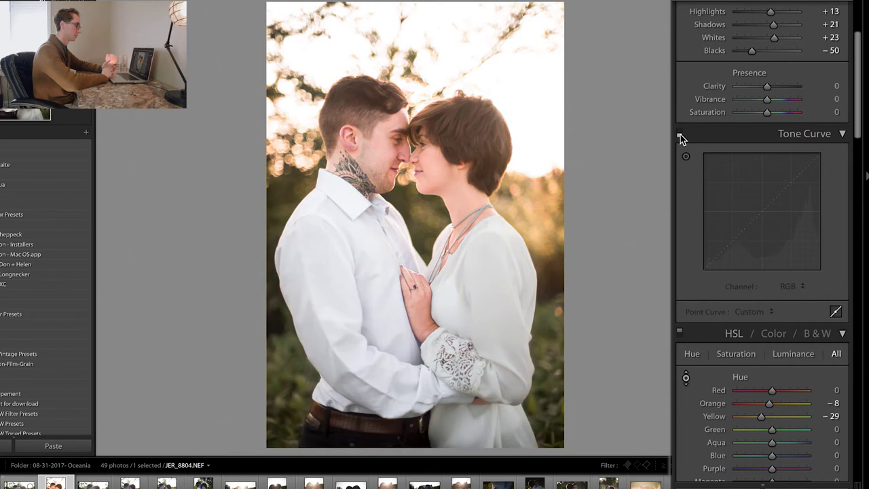
left_click(681, 135)
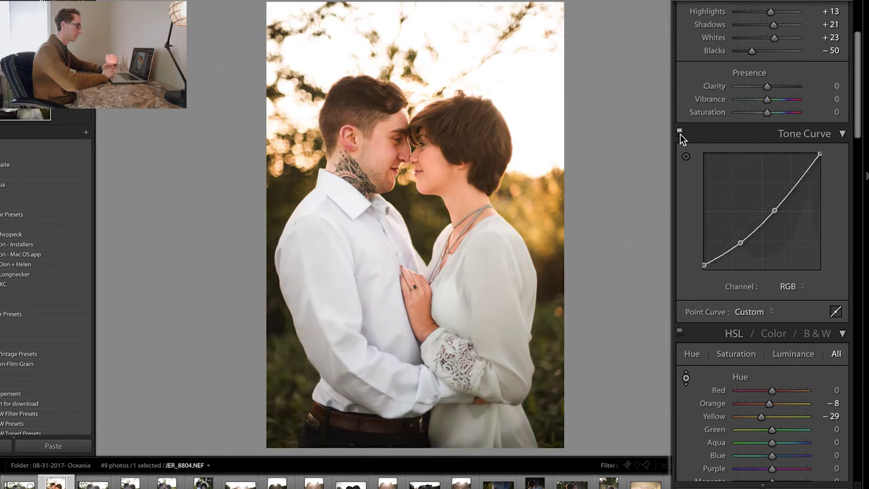
left_click(681, 135)
left_click(681, 135)
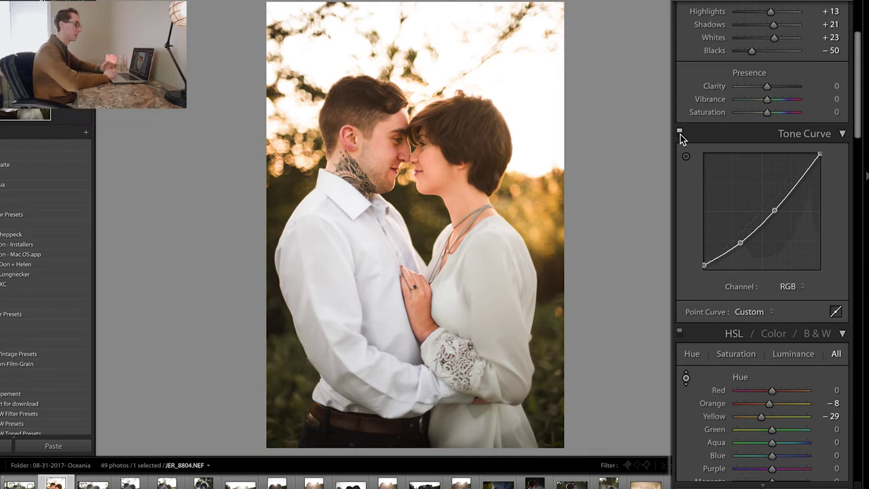
left_click(681, 135)
left_click(681, 135)
left_click(794, 287)
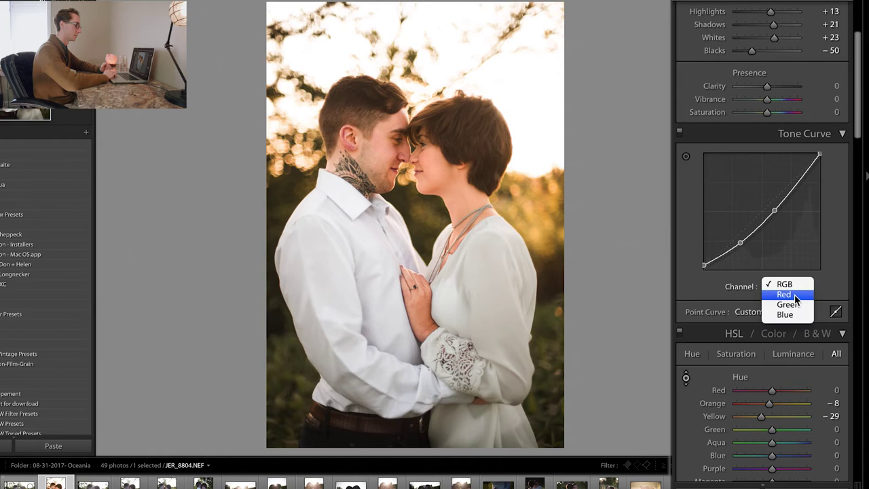
left_click(684, 260)
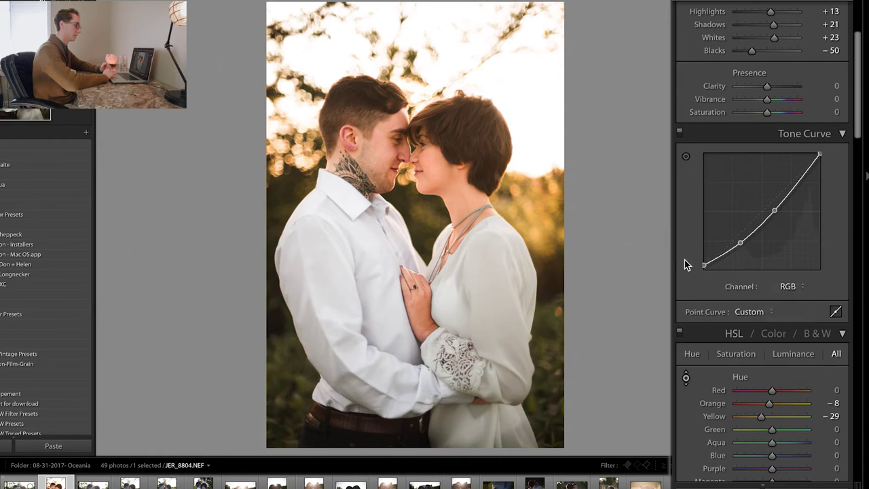
scroll(691, 218, "down", 10)
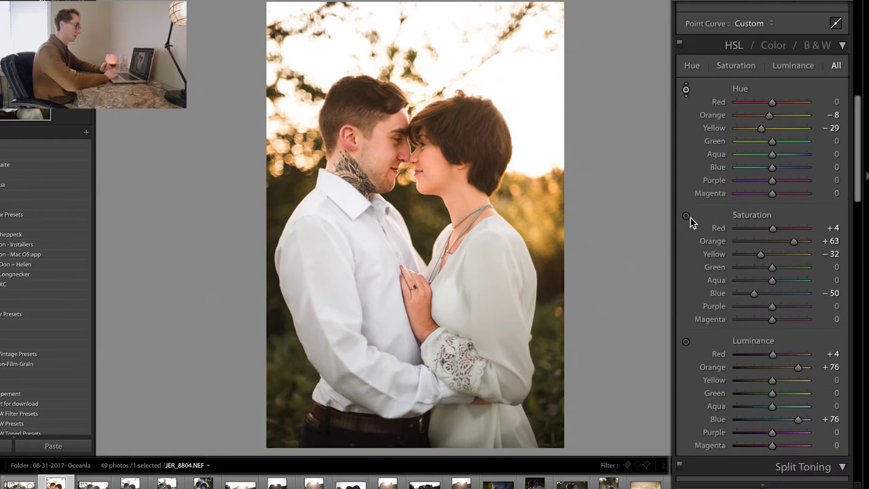
scroll(691, 218, "down", 5)
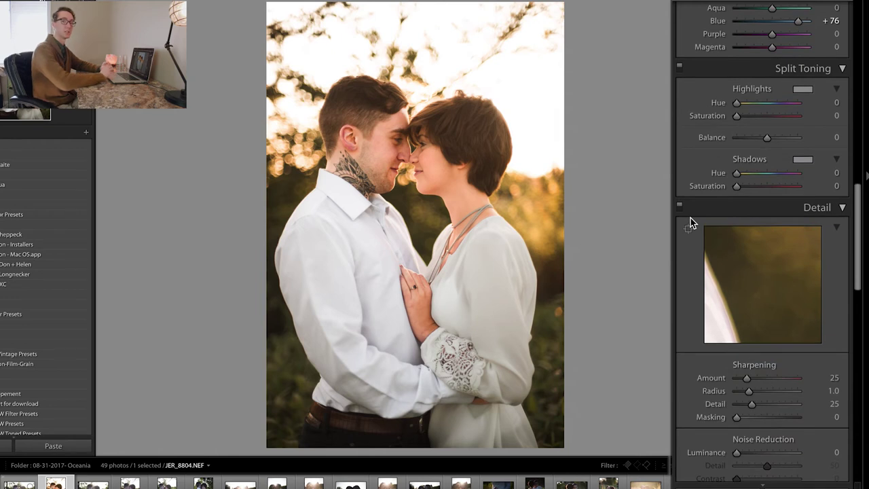
scroll(691, 218, "up", 8)
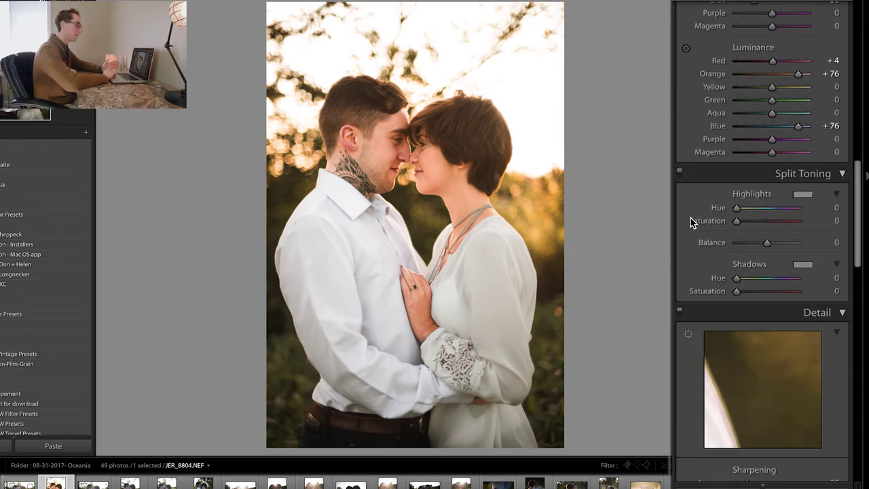
scroll(691, 218, "up", 5)
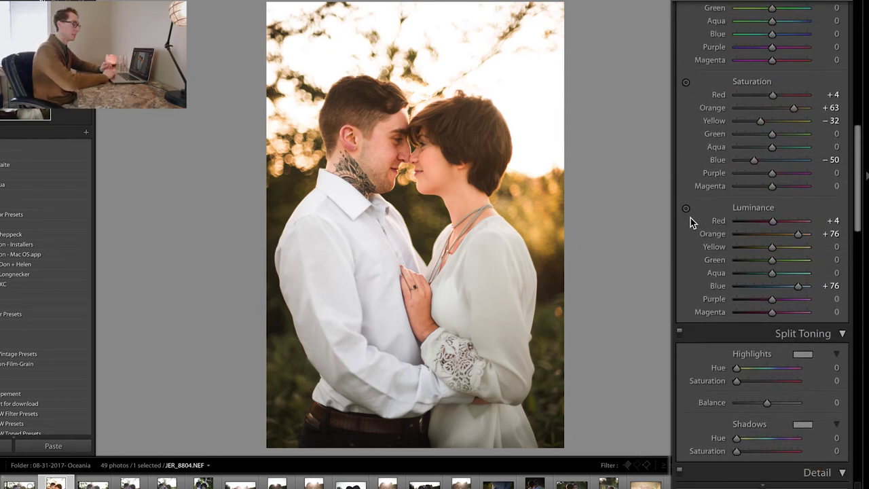
scroll(691, 218, "up", 4)
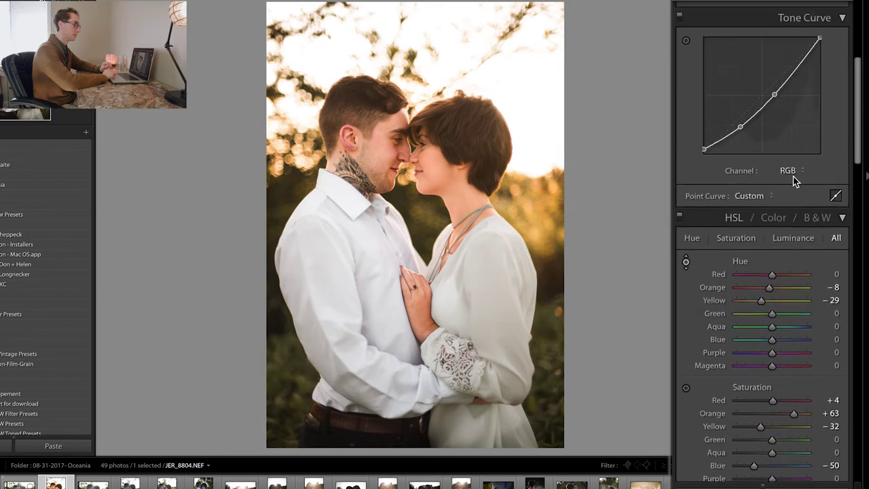
Step: Tint the highlights in Split Toning with Hue 1 and Saturation 3
scroll(712, 297, "down", 8)
left_click_drag(752, 264, 741, 279)
left_click(837, 277)
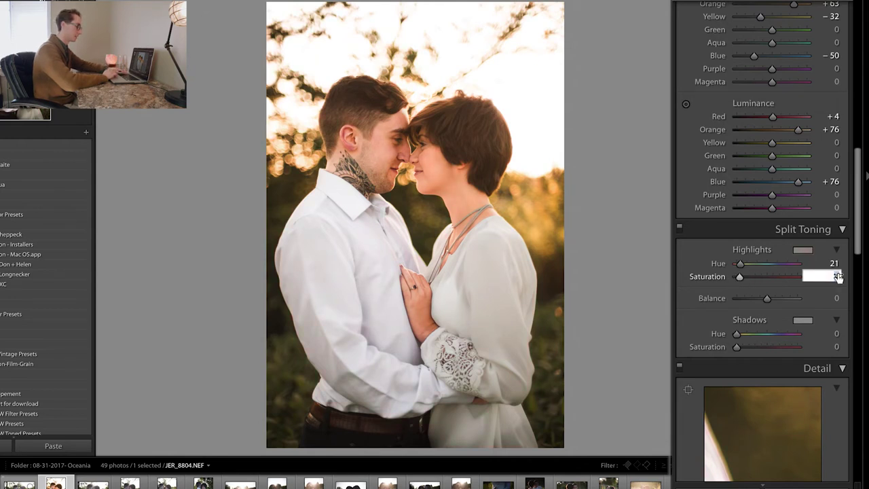
type("3")
key("Return")
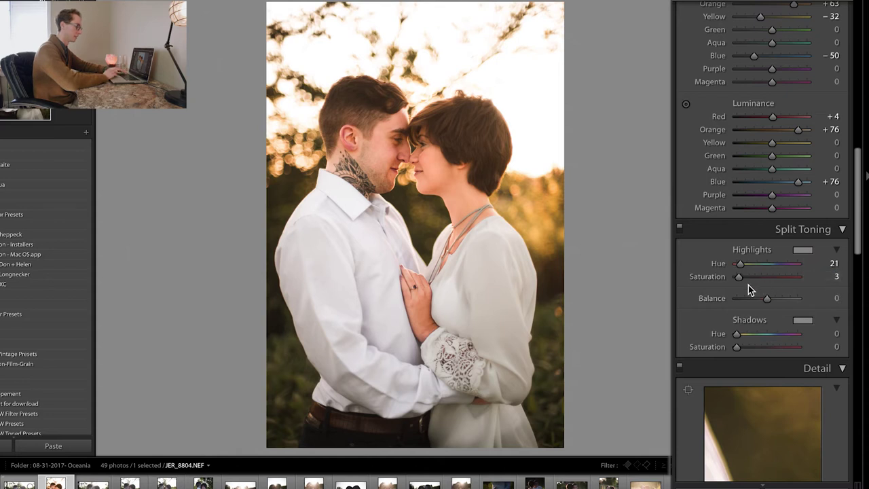
left_click_drag(739, 264, 737, 263)
Step: Tint the shadows in Split Toning with Hue 188 and Saturation 3
left_click_drag(758, 334, 769, 342)
left_click(837, 346)
type("2")
key("Return")
left_click(837, 347)
type("3")
key("Return")
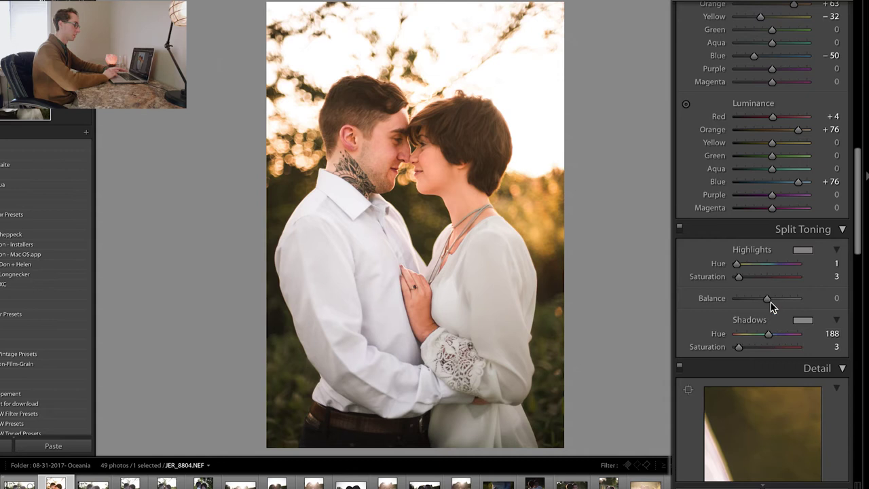
Step: Set the Split Toning Balance to +40 and compare the photo with and without the toning
mouse_move(770, 302)
left_mouse_down()
mouse_move(752, 305)
mouse_move(765, 304)
left_mouse_up()
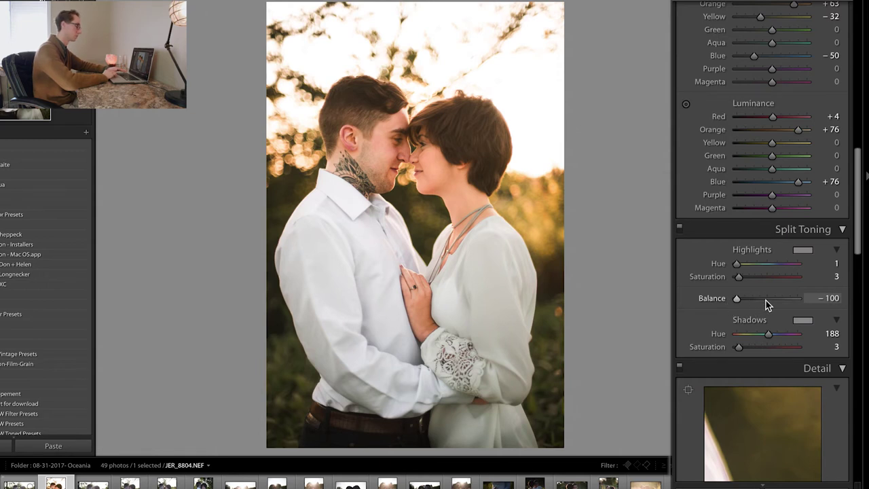
mouse_move(771, 299)
left_mouse_down()
mouse_move(803, 303)
mouse_move(779, 299)
left_mouse_up()
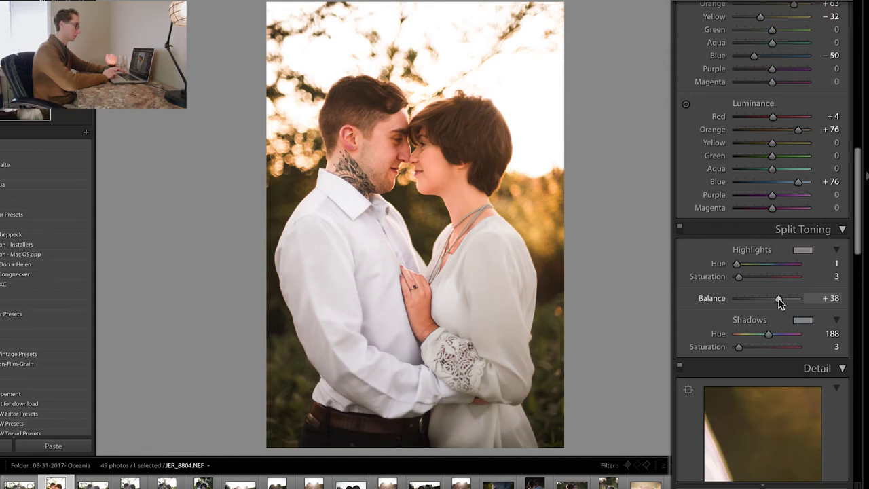
left_click(680, 229)
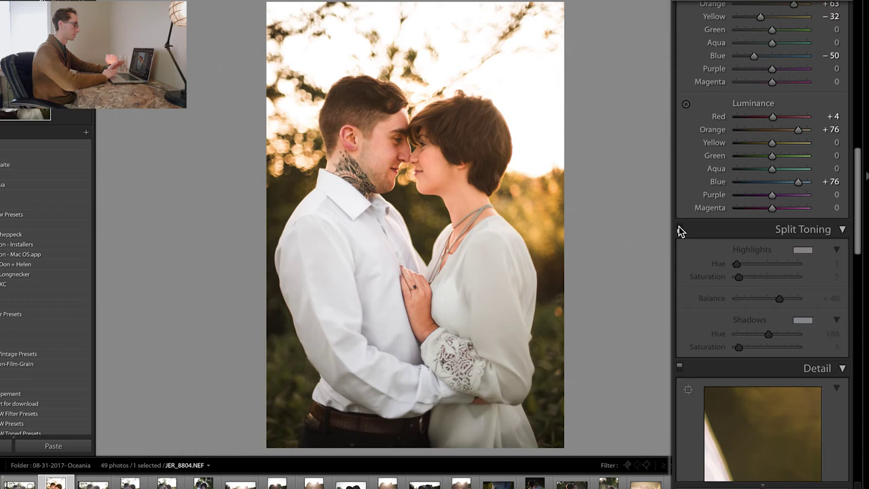
left_click(680, 229)
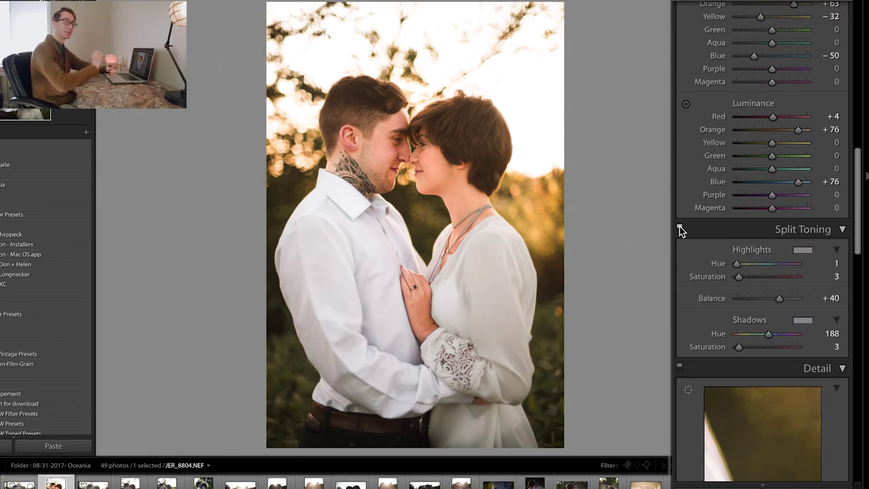
Step: Sharpen the photo with Amount 88 and Masking 13
scroll(683, 282, "down", 3)
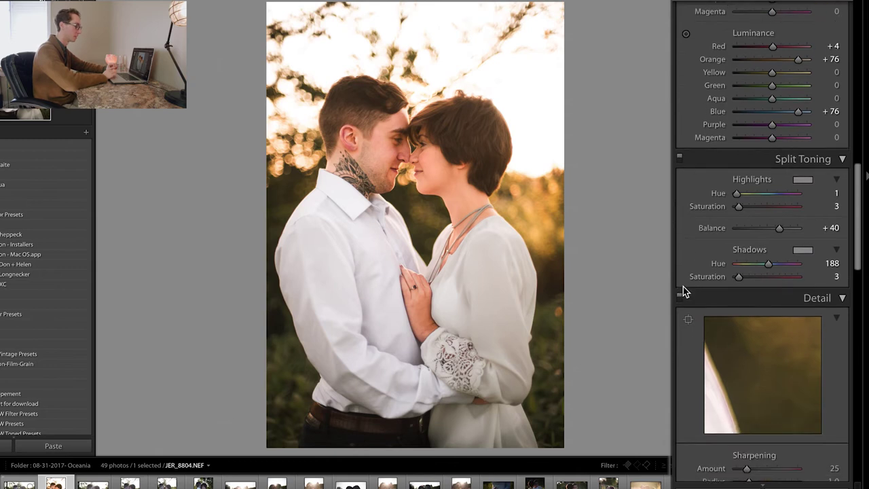
scroll(683, 287, "down", 10)
left_click(765, 258)
left_click(745, 296)
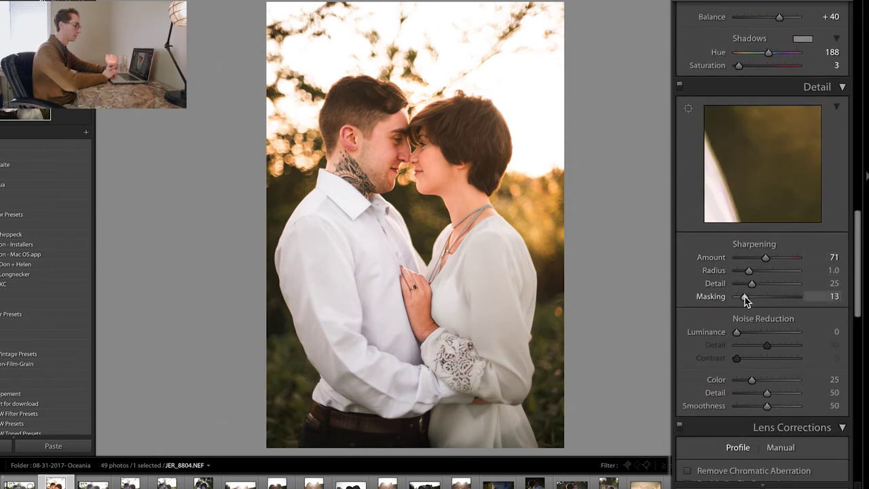
left_click(771, 258)
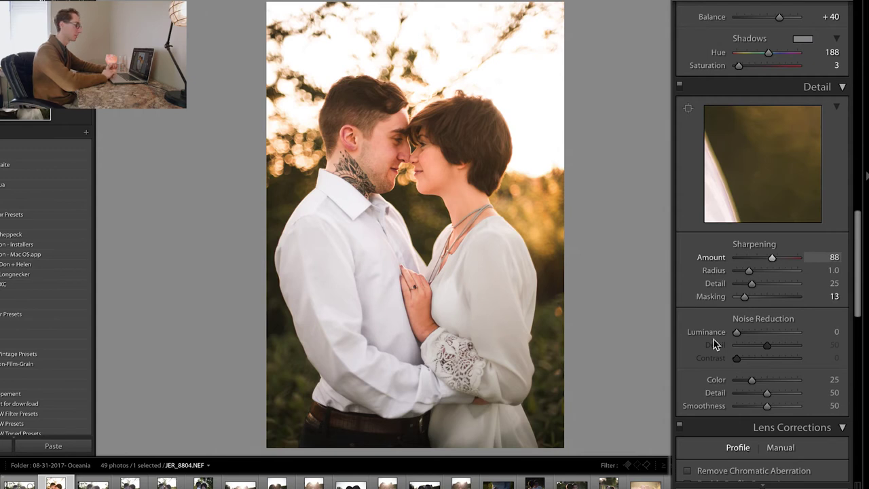
Step: Turn on Remove Chromatic Aberration and Enable Profile Corrections for the lens
scroll(704, 365, "down", 10)
left_click(714, 252)
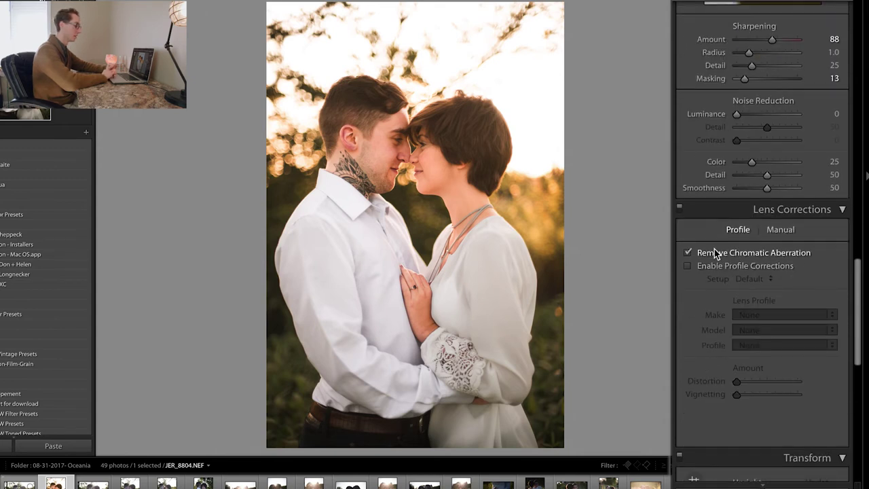
left_click(715, 264)
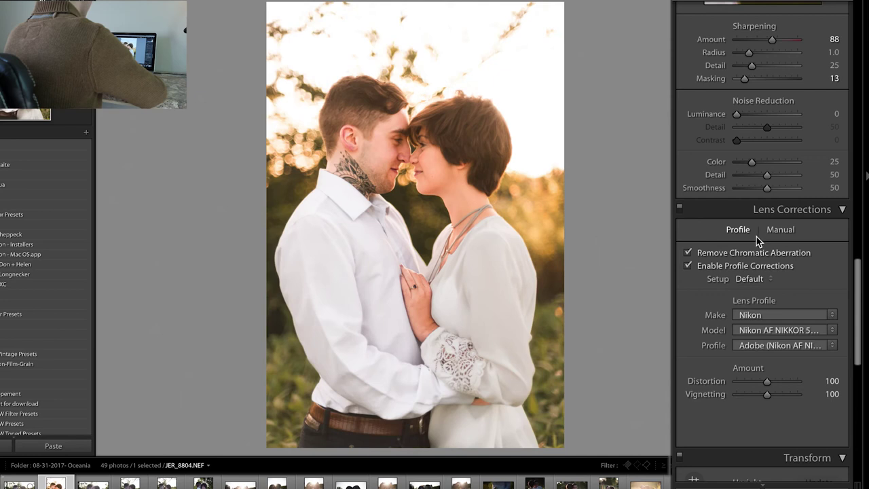
Step: Expand the Effects settings and, in Camera Calibration, set Blue Primary Hue to -19 and Saturation to -37
scroll(695, 338, "down", 15)
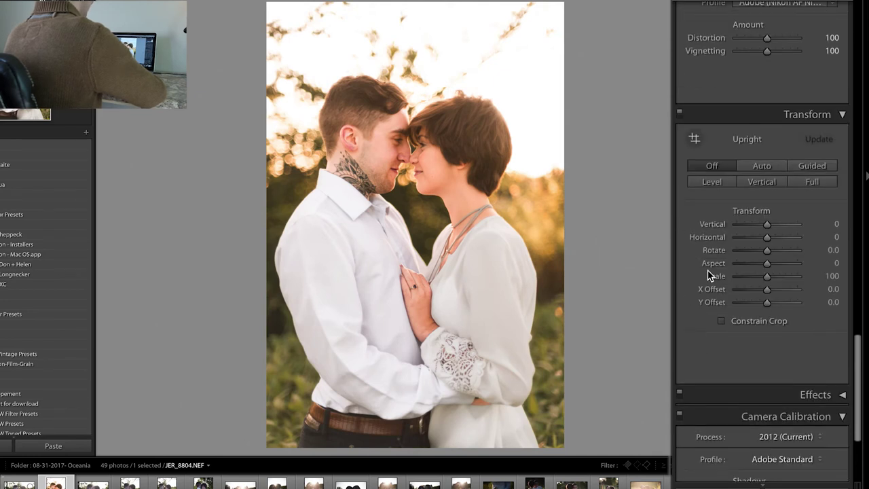
scroll(709, 275, "down", 8)
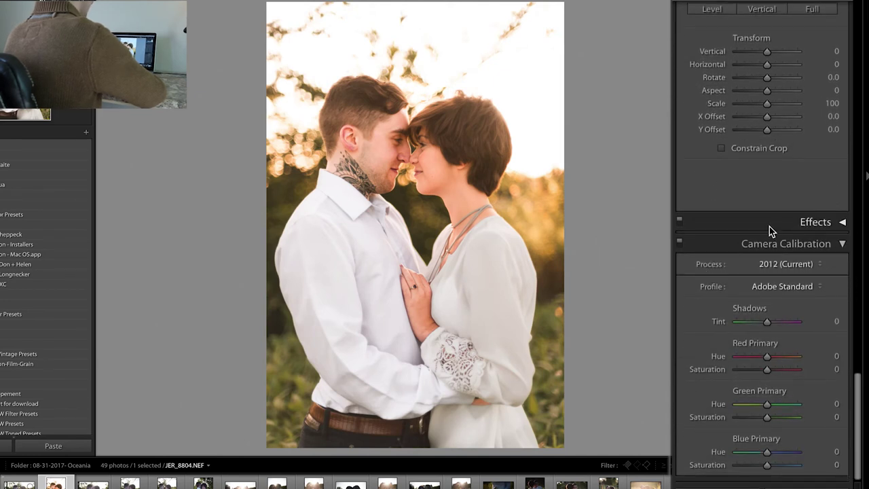
left_click(769, 223)
scroll(703, 362, "down", 4)
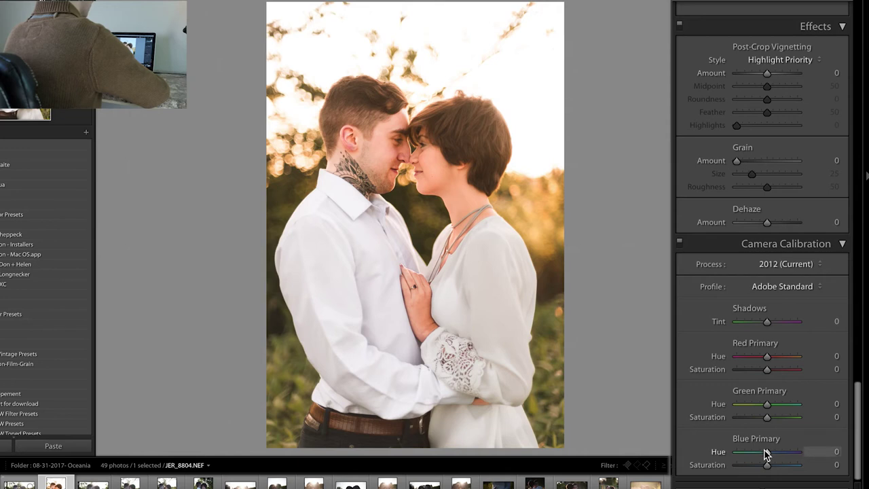
left_click_drag(768, 454, 766, 453)
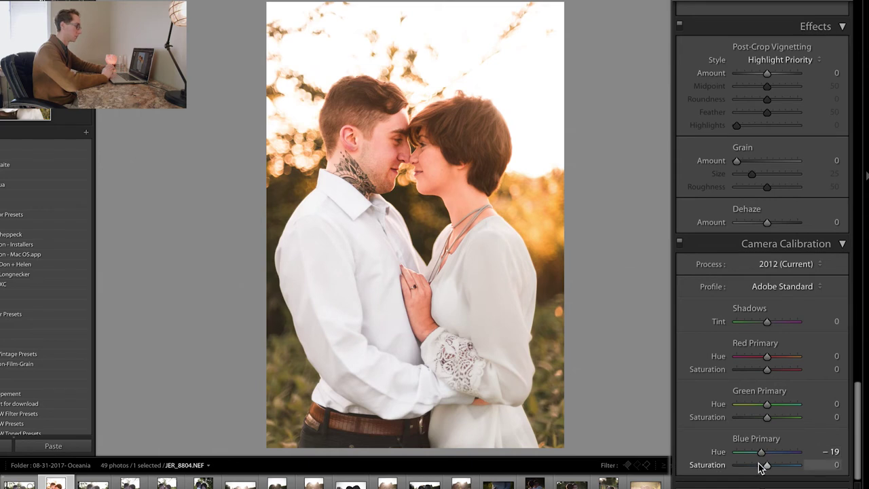
mouse_move(760, 467)
left_mouse_down()
mouse_move(747, 468)
mouse_move(757, 467)
left_mouse_up()
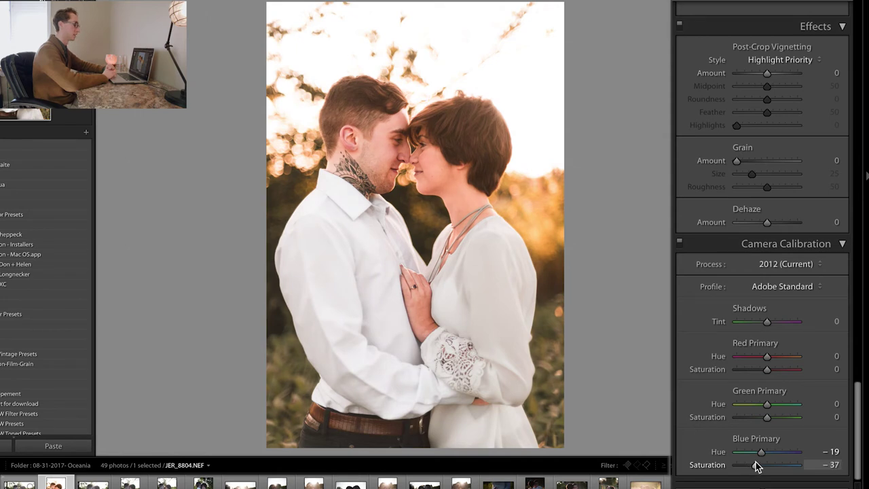
Step: Set Green Primary Hue to +6 and Saturation to -29, and compare the photo with and without Camera Calibration
left_click_drag(768, 405, 776, 408)
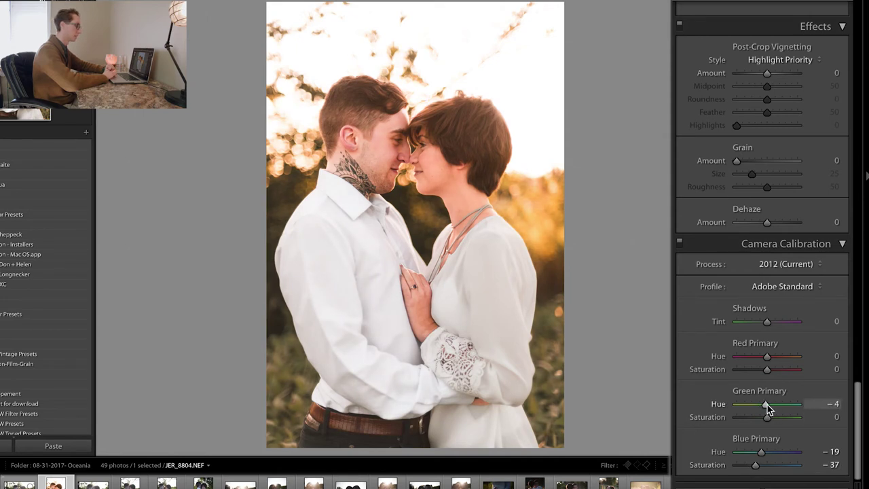
left_click_drag(771, 417, 763, 422)
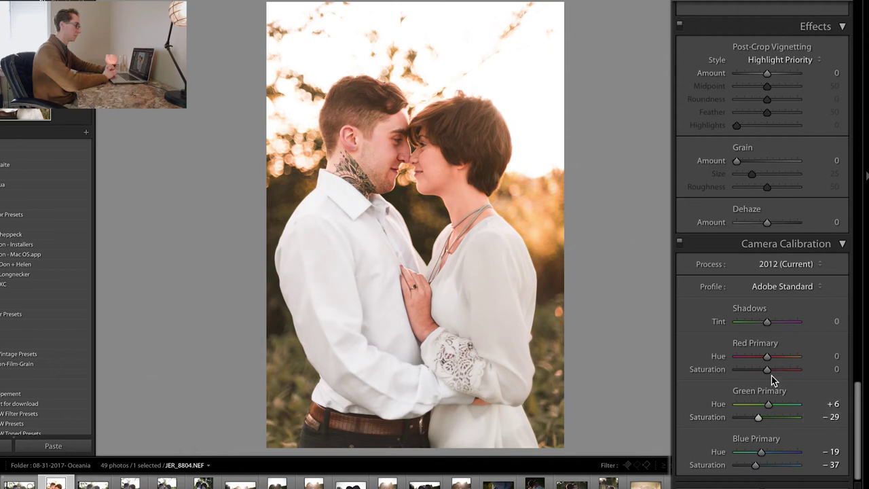
left_click_drag(766, 372, 766, 370)
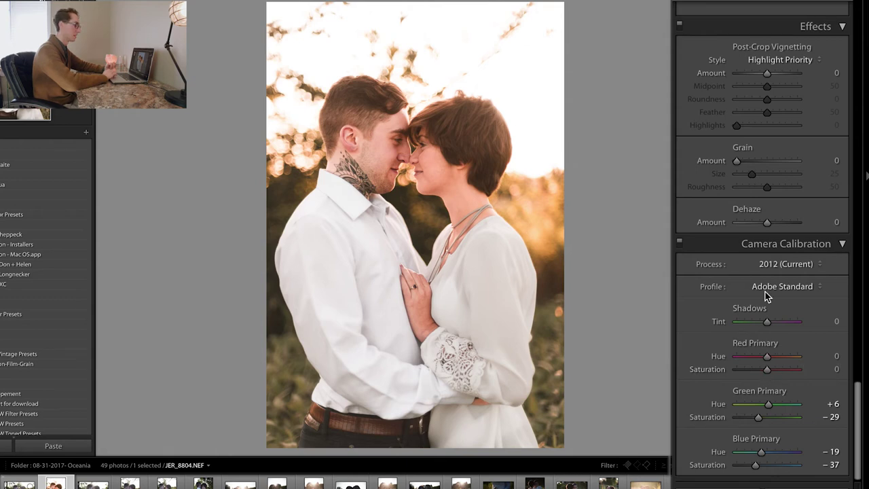
left_click(679, 244)
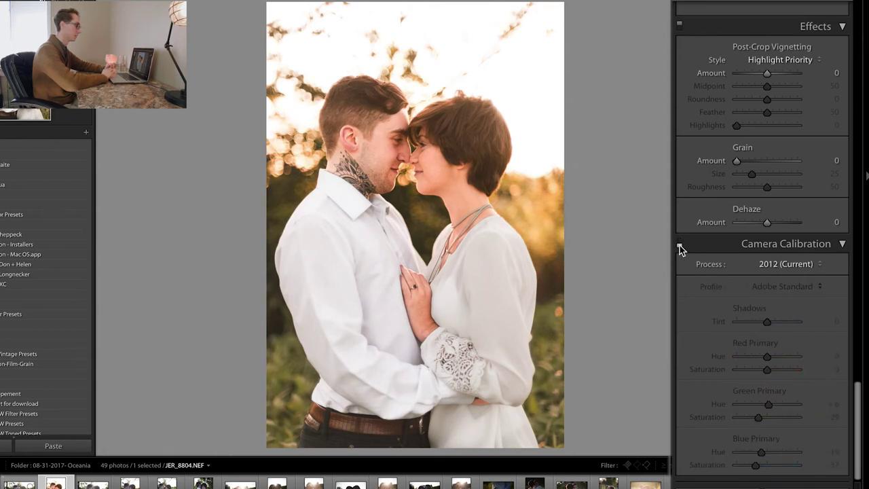
left_click(680, 245)
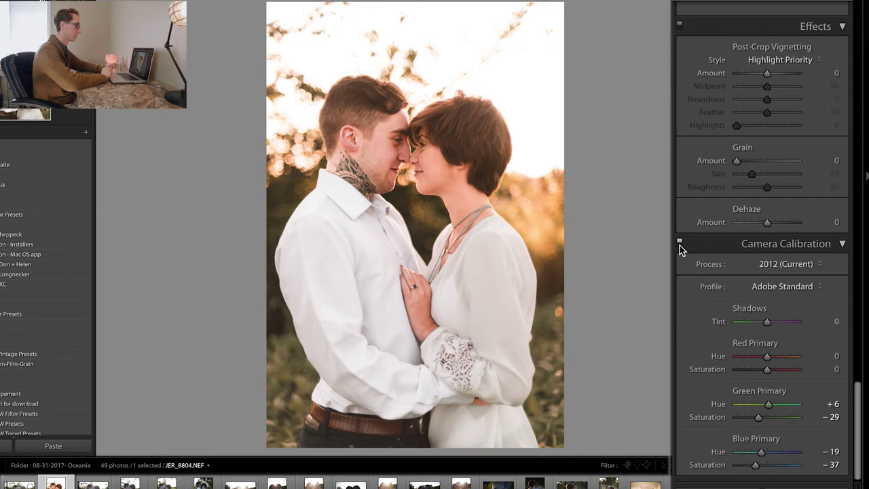
Step: Synchronize all develop settings from JER_8804 to all 49 selected photos and check the filmstrip thumbnails
scroll(687, 188, "up", 5)
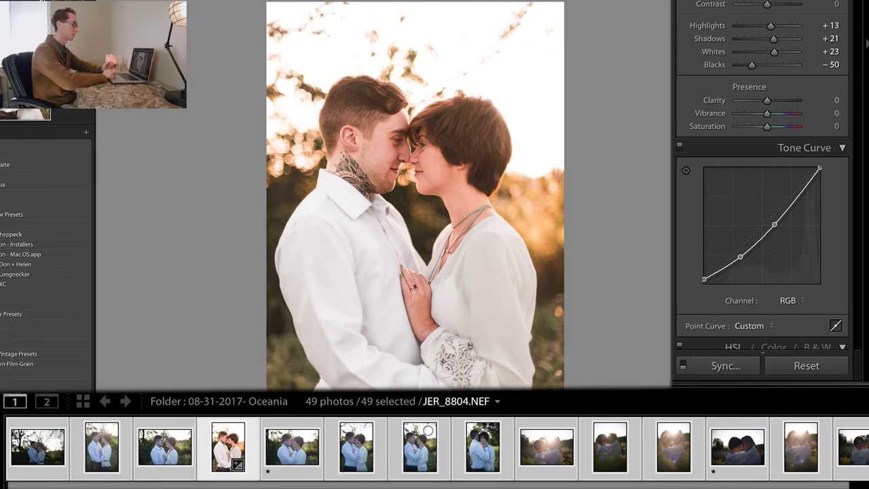
left_click(725, 369)
left_click(231, 205)
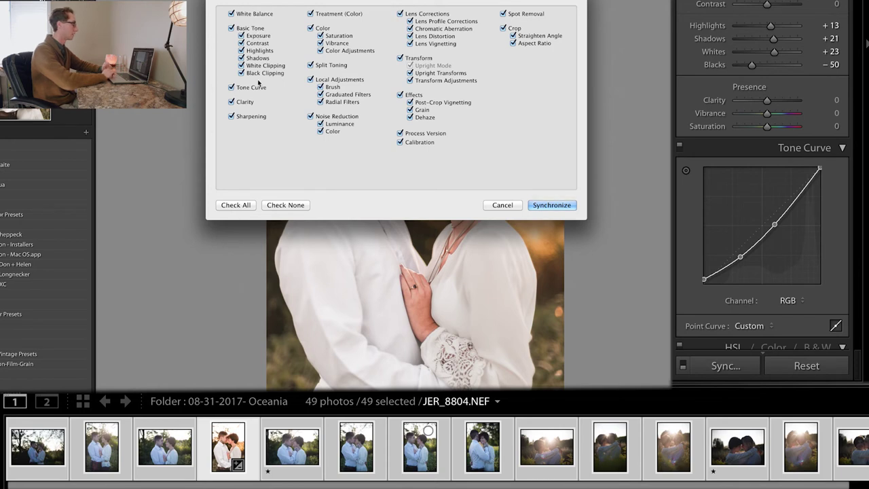
left_click(552, 205)
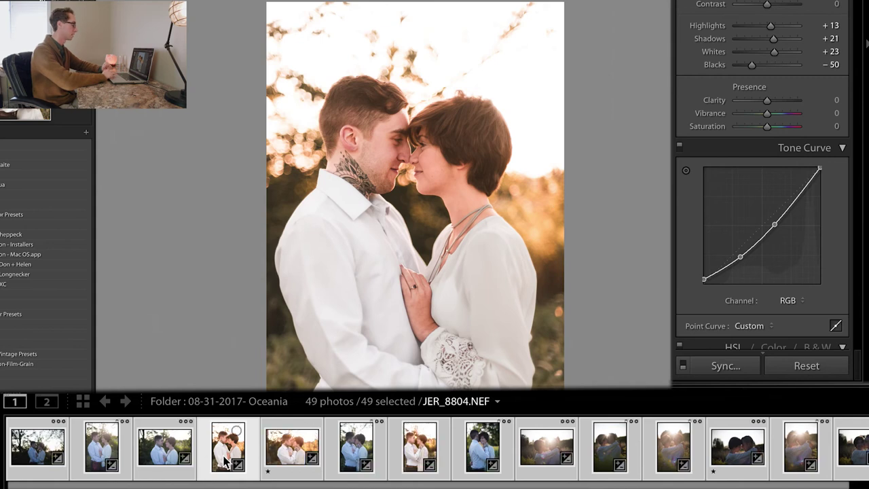
scroll(833, 445, "right", 10)
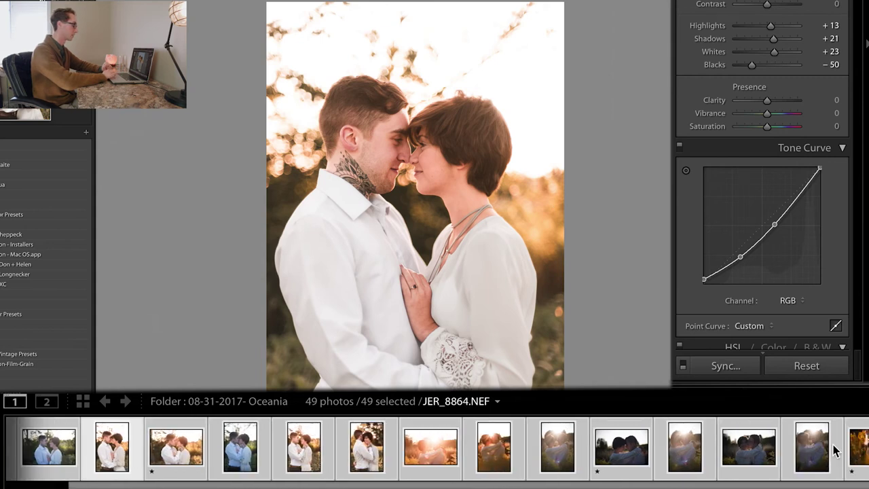
scroll(835, 451, "right", 10)
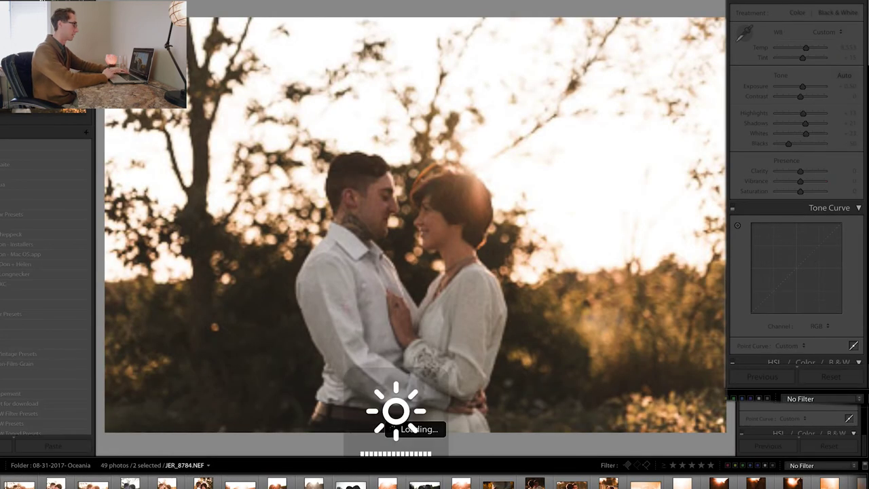
Step: Adjust the Exposure of JER_8784 and undo the settings reset on JER_8800
left_click_drag(803, 86, 806, 87)
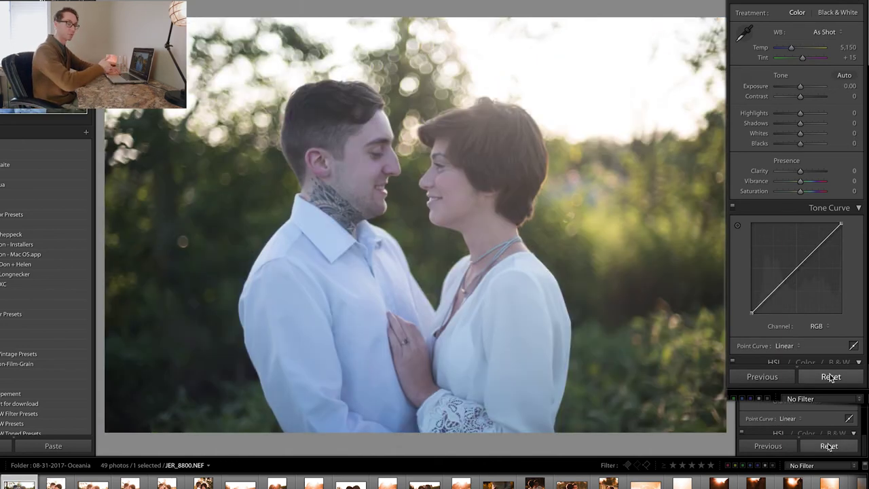
key("super+z")
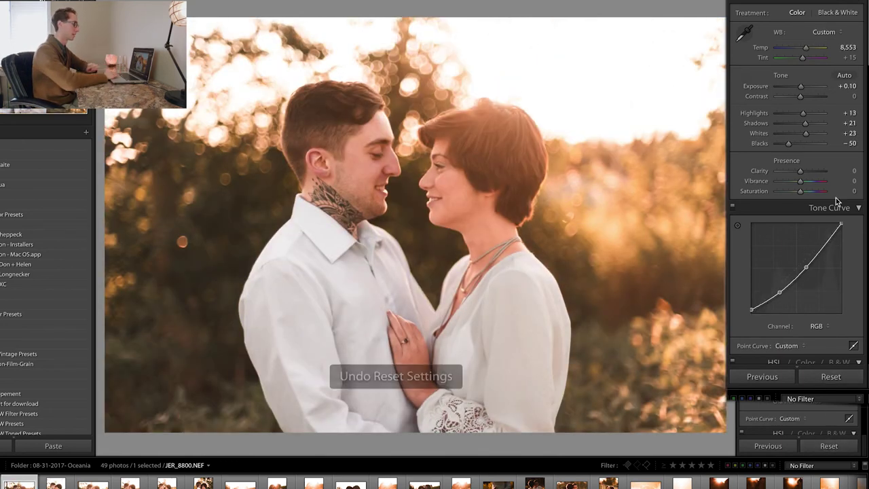
Step: Set the Exposure to +0.30 on JER_8804 and to 0.00 on JER_8812
left_click_drag(802, 87, 803, 86)
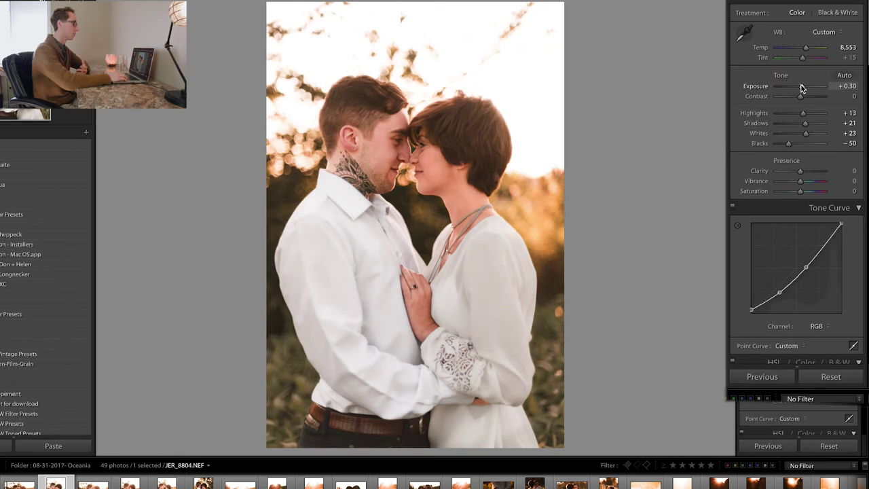
key("Right")
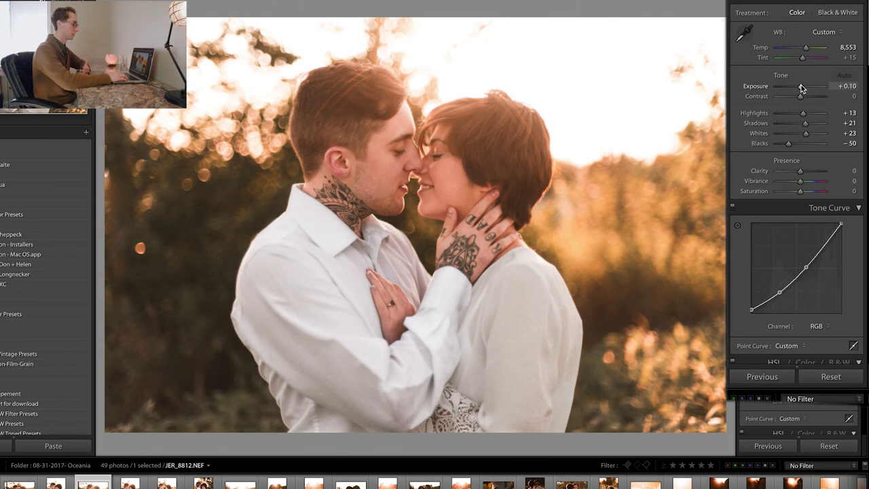
left_click_drag(802, 88, 801, 89)
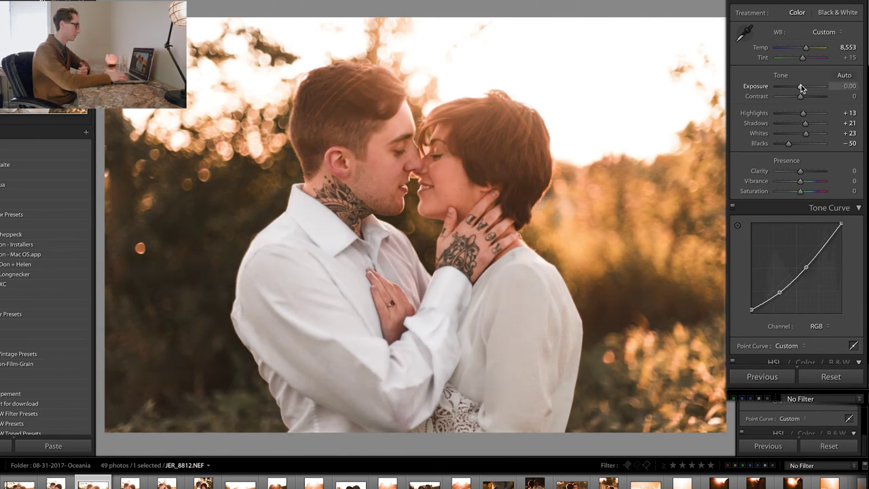
Step: Go through the following photos up to JER_8841 and set its Exposure to -1.32 and Highlights to +44
key("Right")
key("Right")
key("Right")
key("Right")
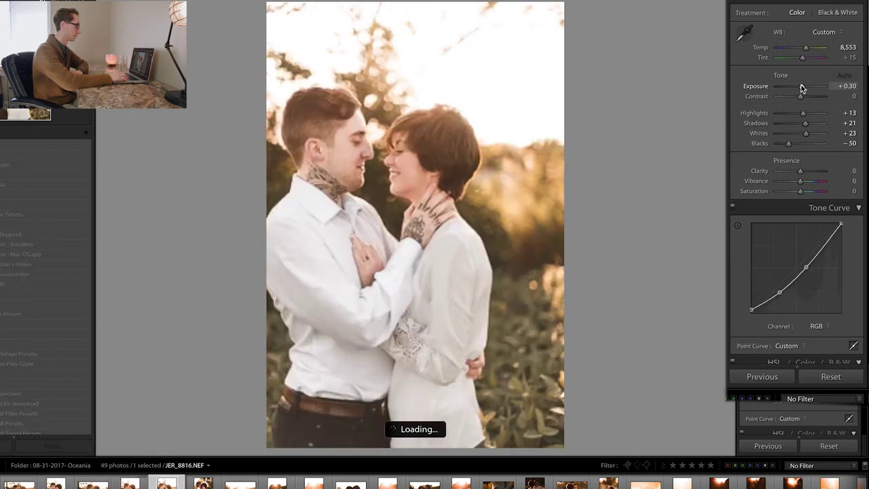
key("Right")
key("Right")
key("Right")
key("Right")
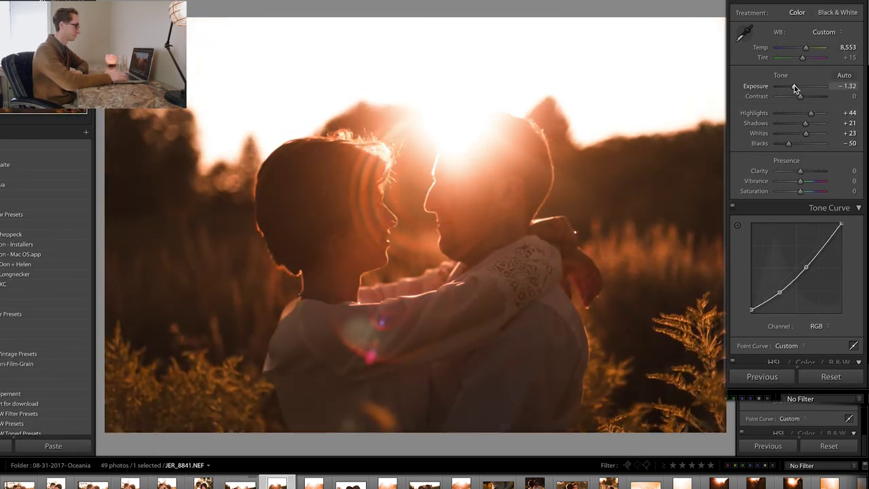
Step: Continue through the set, adjusting the Exposure of JER_8864 to +1.40 and of JER_8904 to +0.30
key("Right")
key("Right")
key("Right")
key("Right")
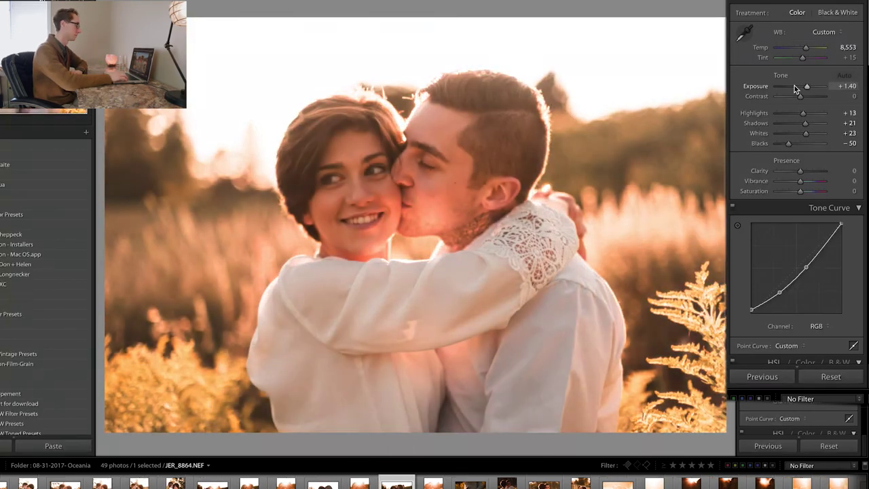
key("Right")
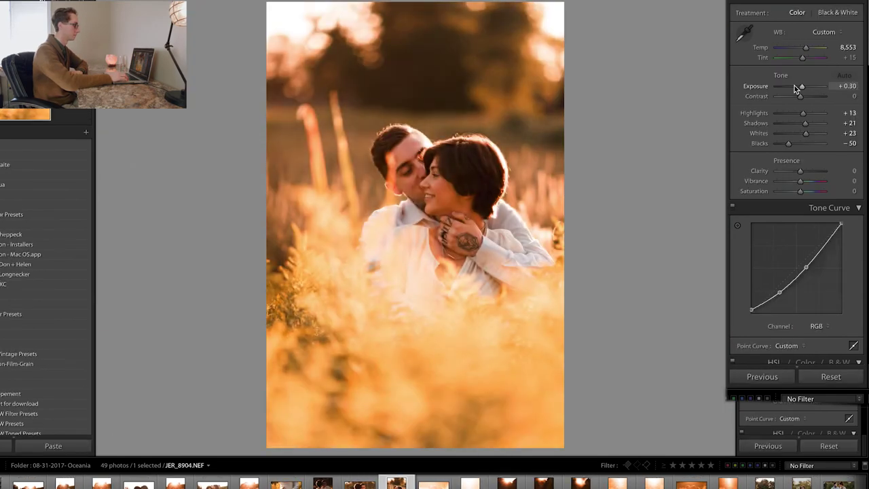
key("Right")
key("Right")
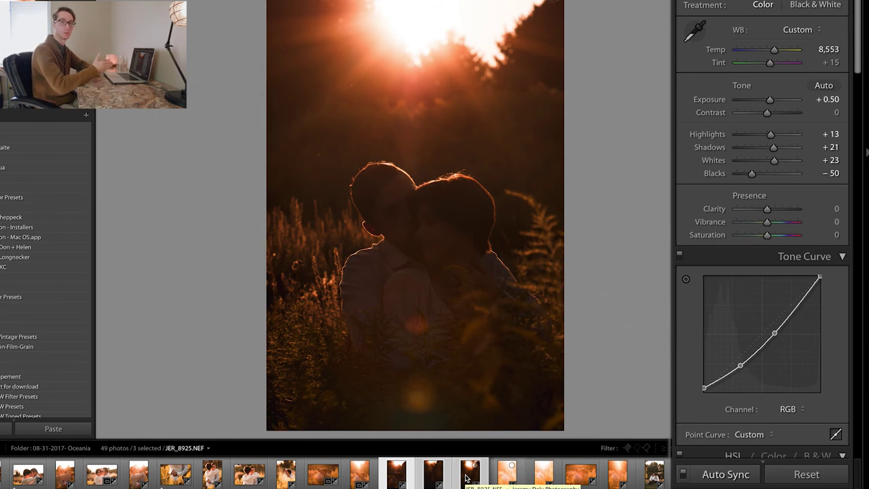
Step: Raise the Exposure of the three selected dark sunset photos together to +2.60 with Auto Sync, and return to a single photo
left_click(419, 477)
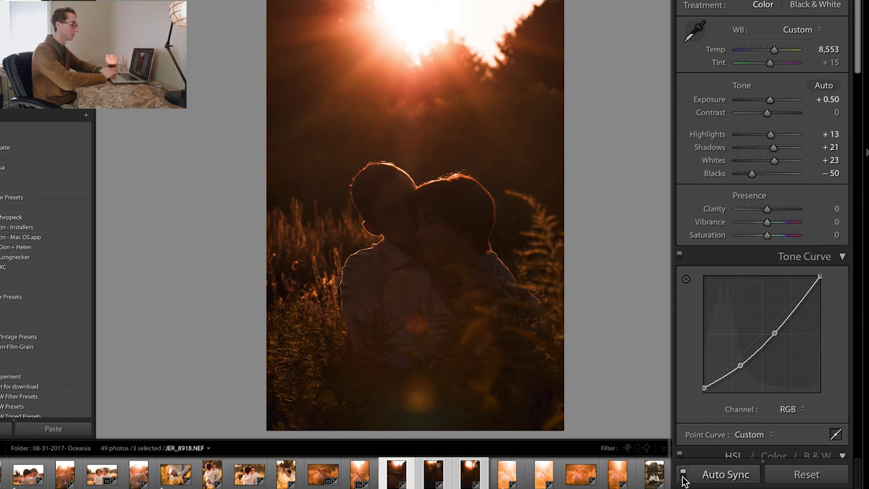
left_click_drag(771, 100, 786, 100)
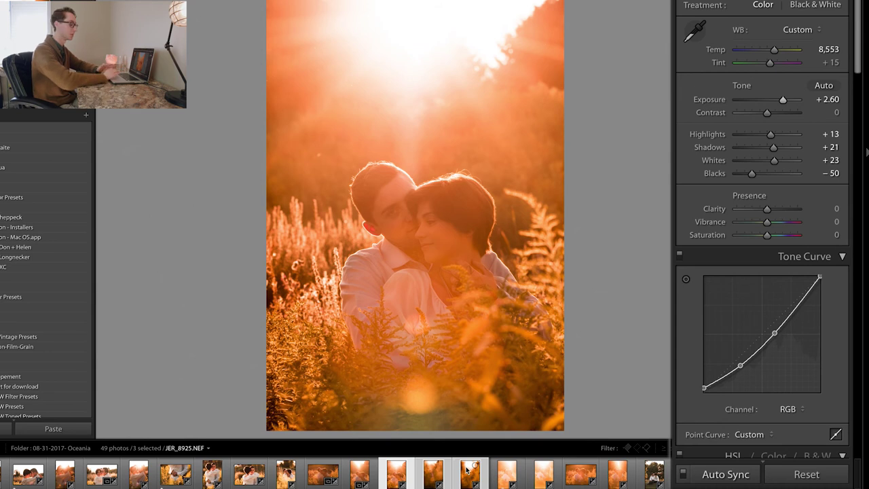
left_click(354, 479)
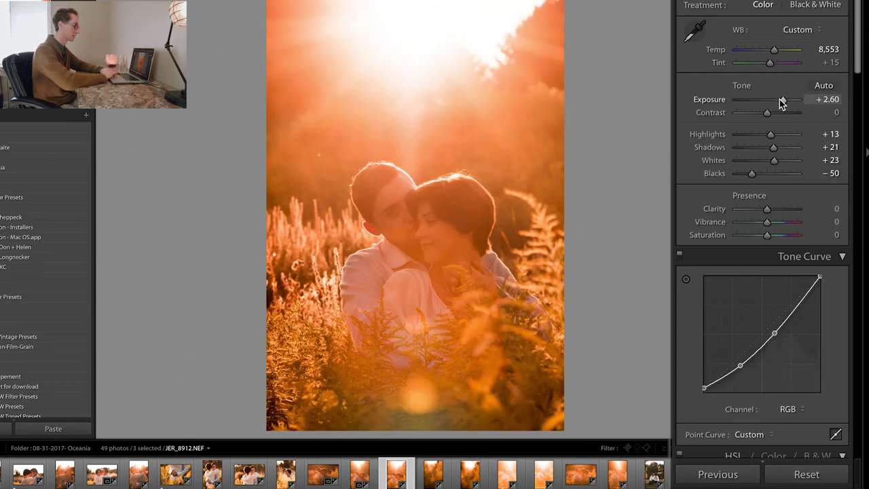
Step: Fine-tune the Exposure of the sunset photo of the couple sitting in the field to +2.67 and check the adjacent photos
left_click_drag(779, 99, 783, 100)
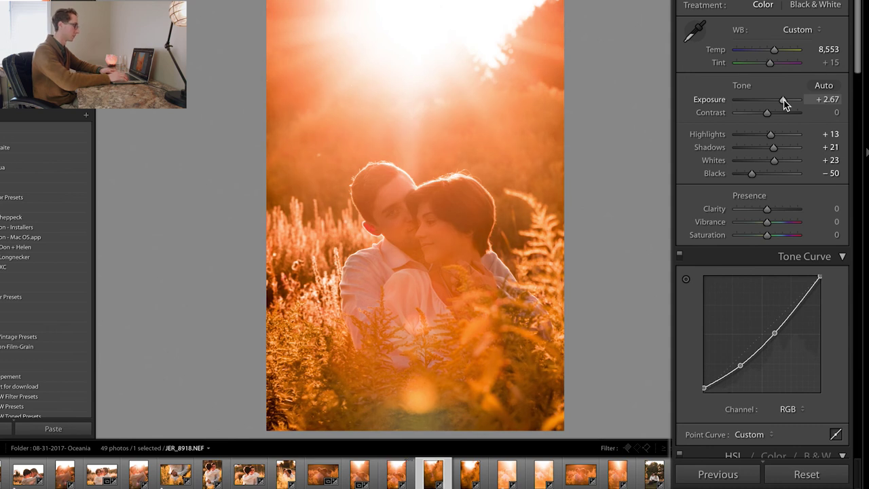
key("Right")
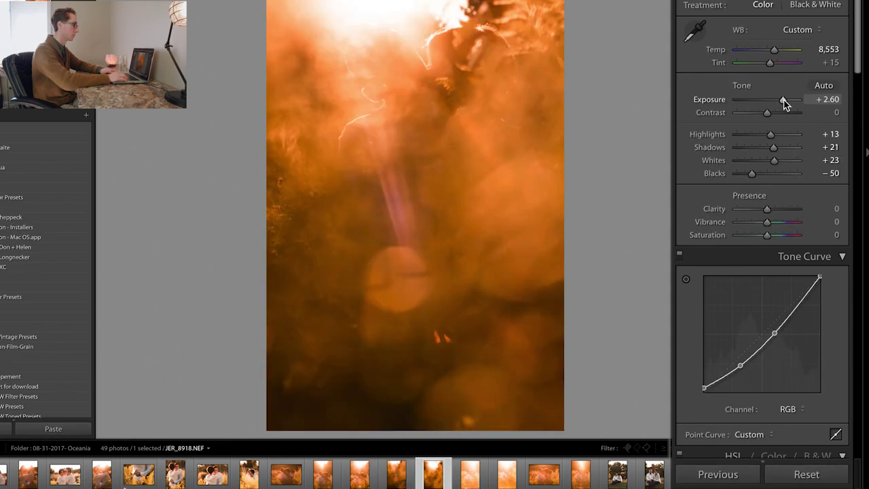
key("Right")
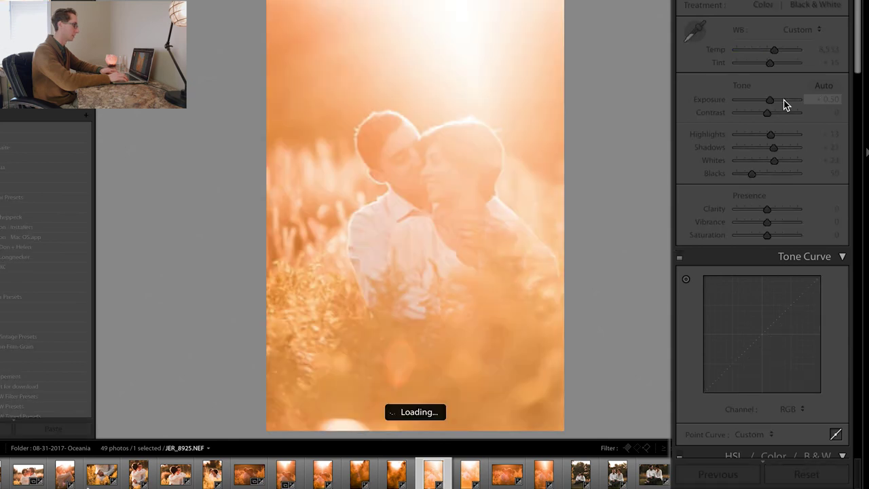
Step: Advance through the set to JER_8966, the couple dancing on the grass, and set its Exposure to +1.20
key("Right")
key("Right")
key("Right")
key("Right")
key("Right")
key("Right")
key("Right")
key("Right")
key("Right")
key("Right")
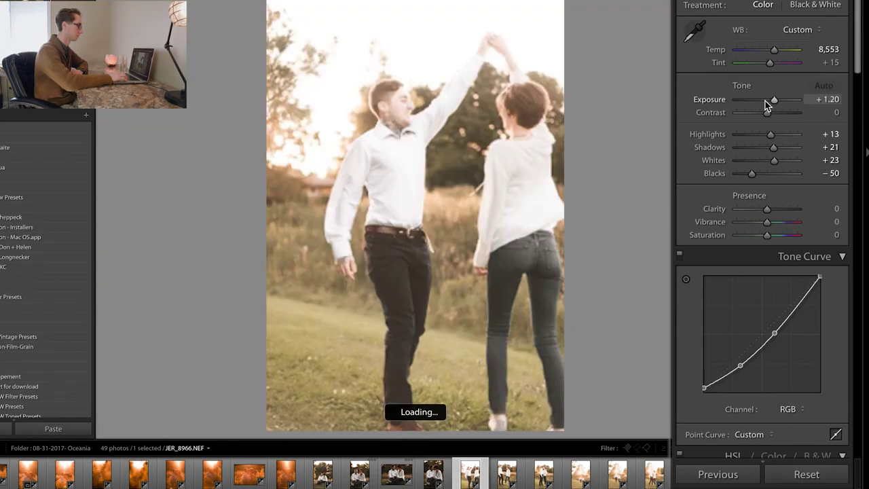
Step: Go on to JER_8988, the couple kissing beside the field, and set its Exposure to +0.51
key("Right")
key("Right")
key("Right")
key("Right")
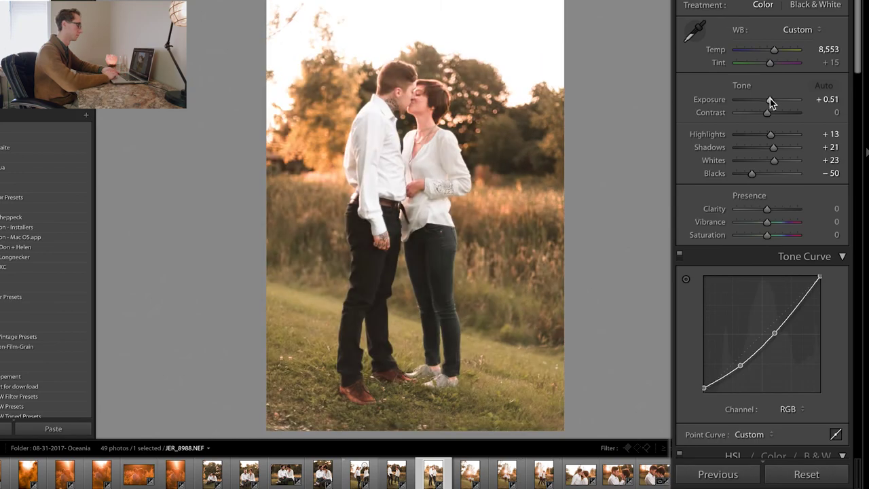
Step: Fine-tune the Exposure photo by photo through JER_9015 and the ones after it, and show the edited set in the Library grid
key("Down")
key("Right")
key("Right")
key("Up")
key("Right")
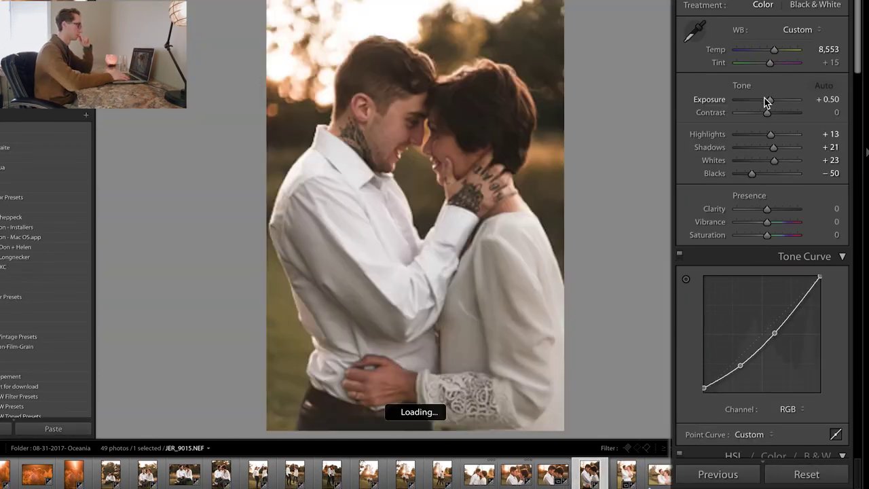
key("Right")
key("Down")
key("Right")
key("Right")
key("Down")
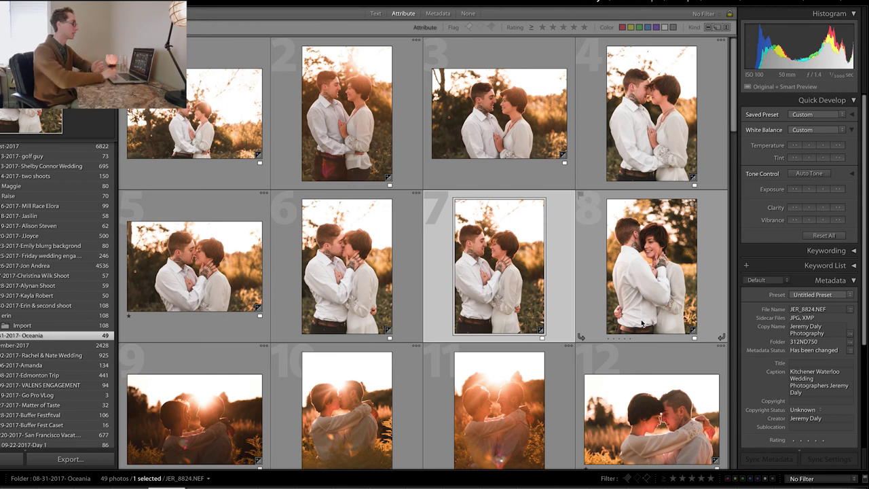
Step: Open JER_8812, the close-up of the couple nose to nose, for editing in the Develop module
key("Left")
key("Left")
key("d")
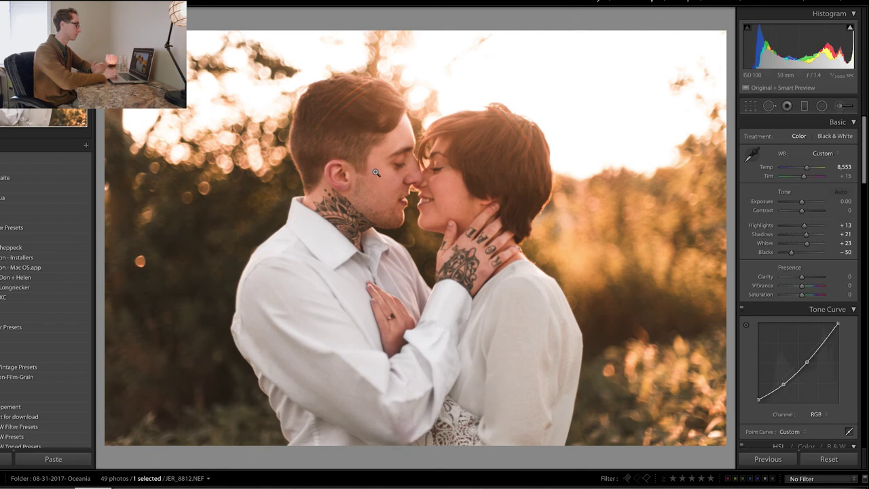
Step: Save the photo's current develop settings as a new preset named "Engagement sunset"
left_click(87, 149)
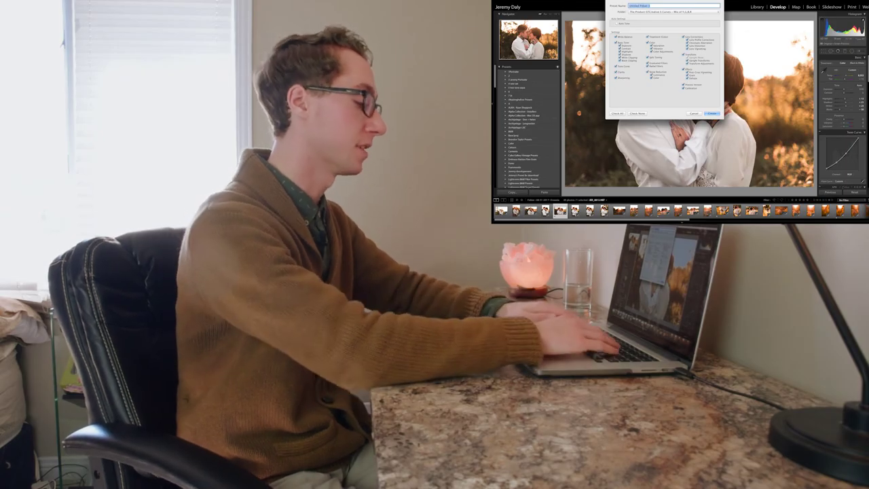
type("Engagement so")
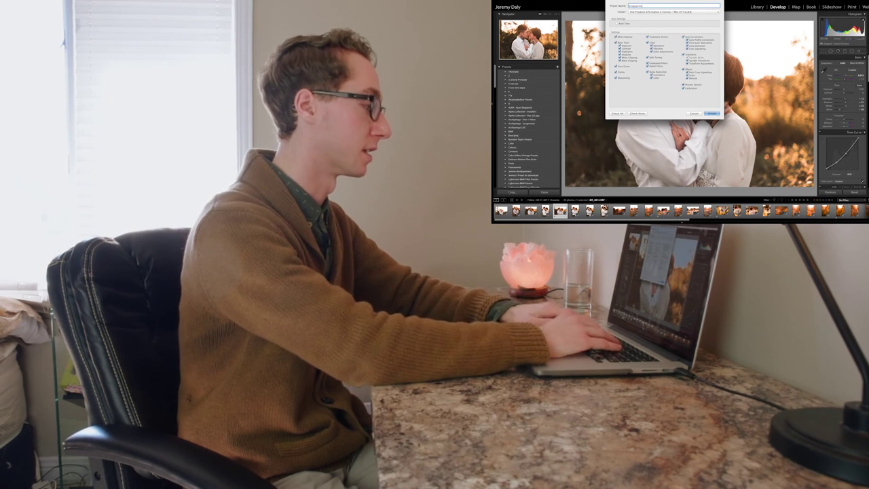
type("nset")
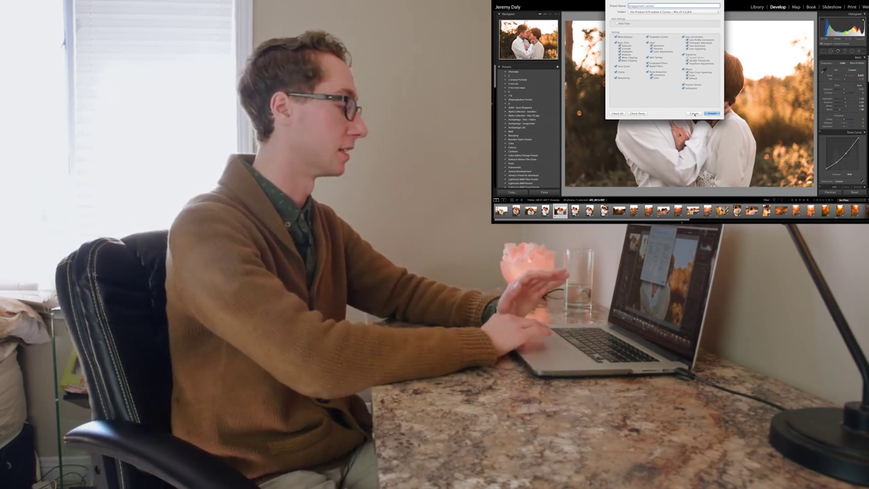
key("Return")
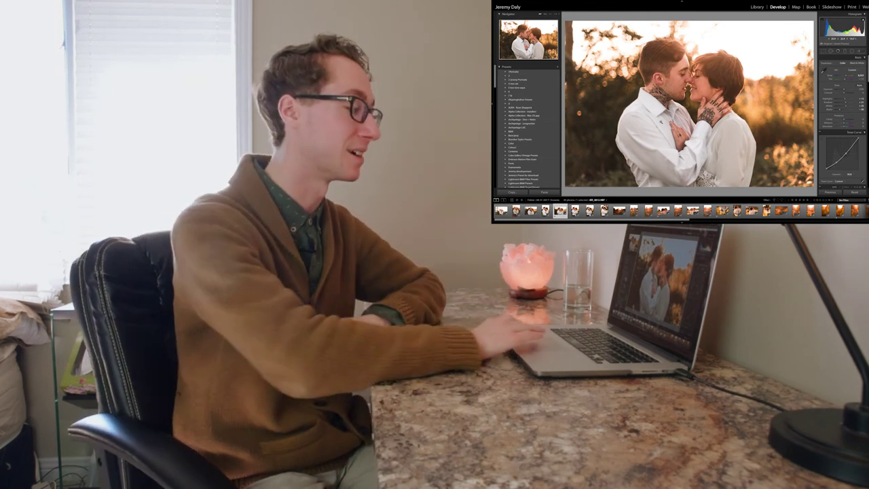
scroll(842, 136, "down", 5)
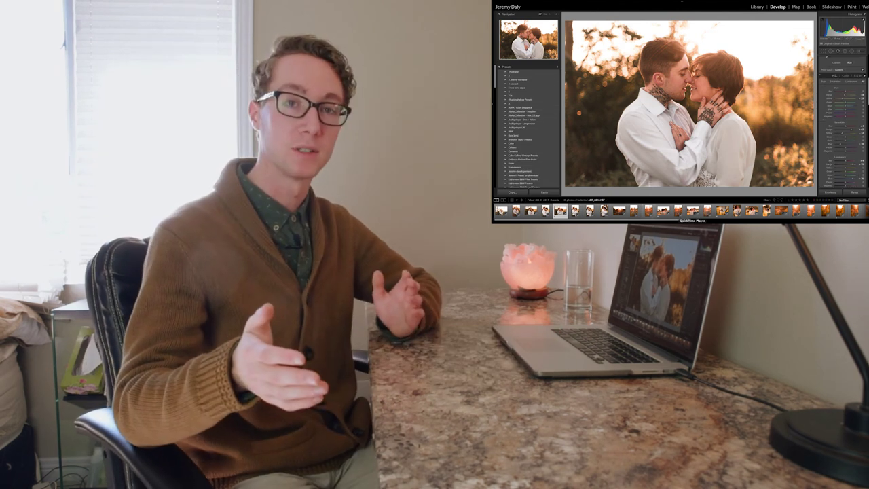